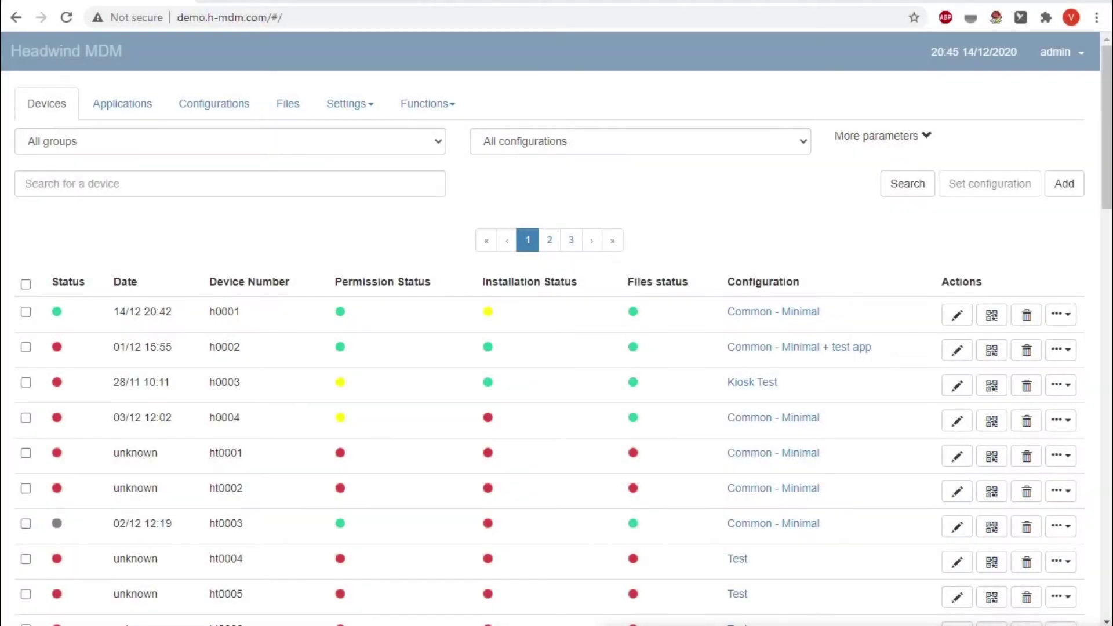
Start a remote control session for device h0001 from its actions menu in the Devices list.
{"action": "left_click", "coordinate": [1061, 315]}
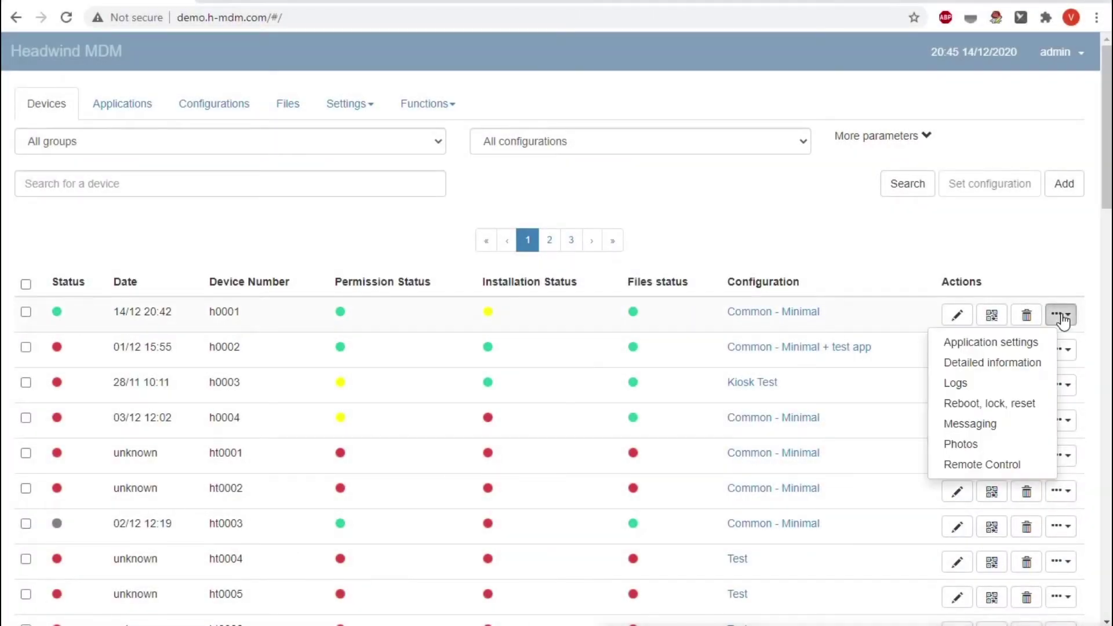
{"action": "left_click", "coordinate": [960, 464]}
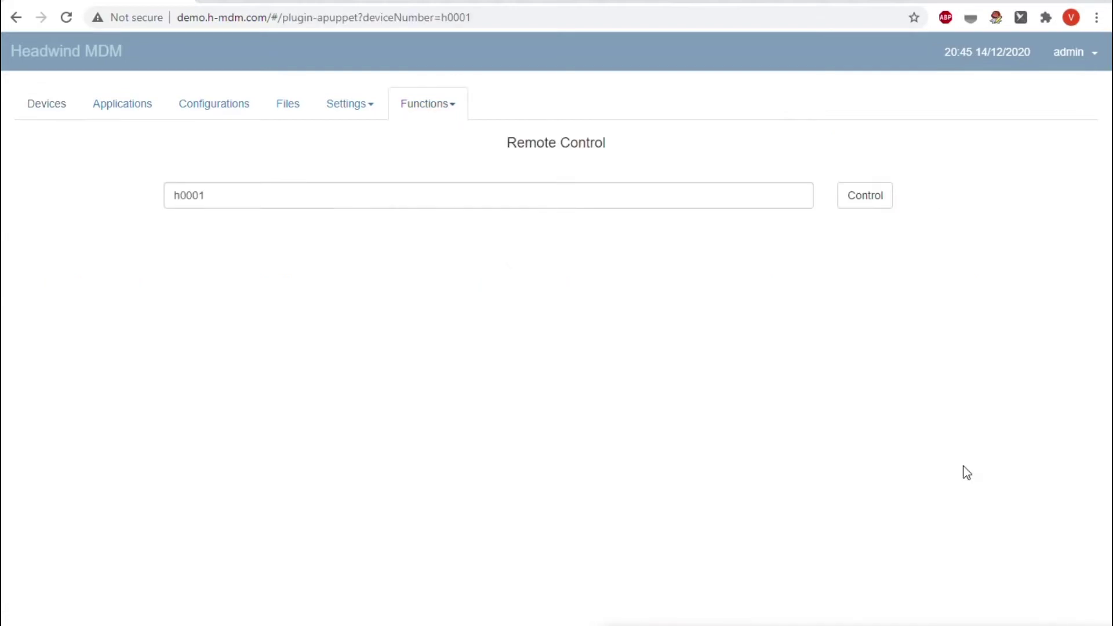
{"action": "left_click", "coordinate": [866, 196]}
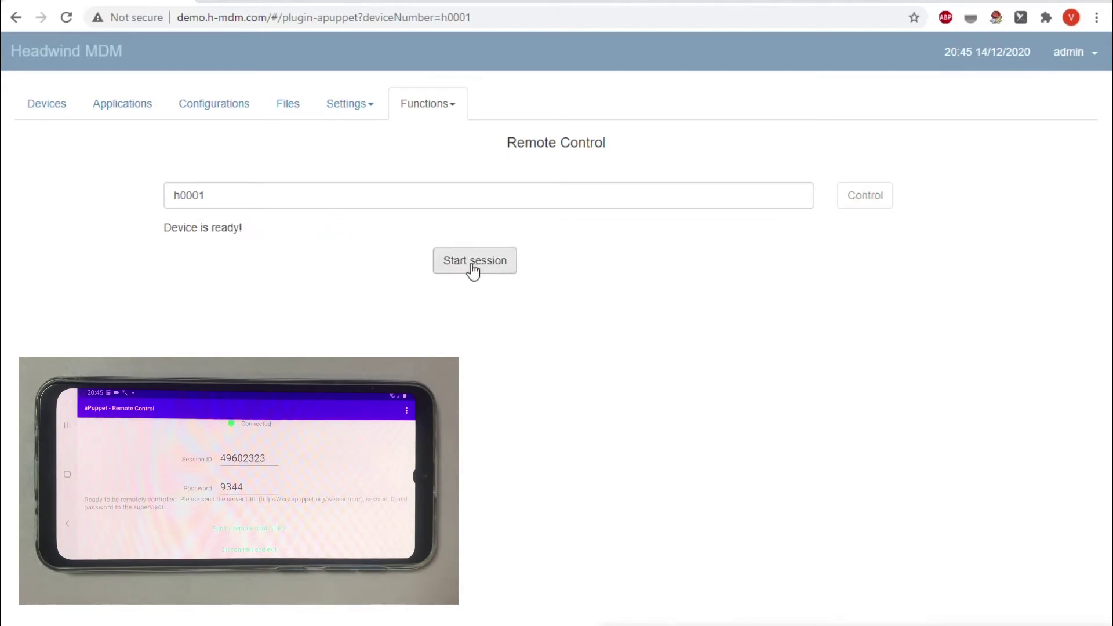
{"action": "left_click", "coordinate": [472, 265]}
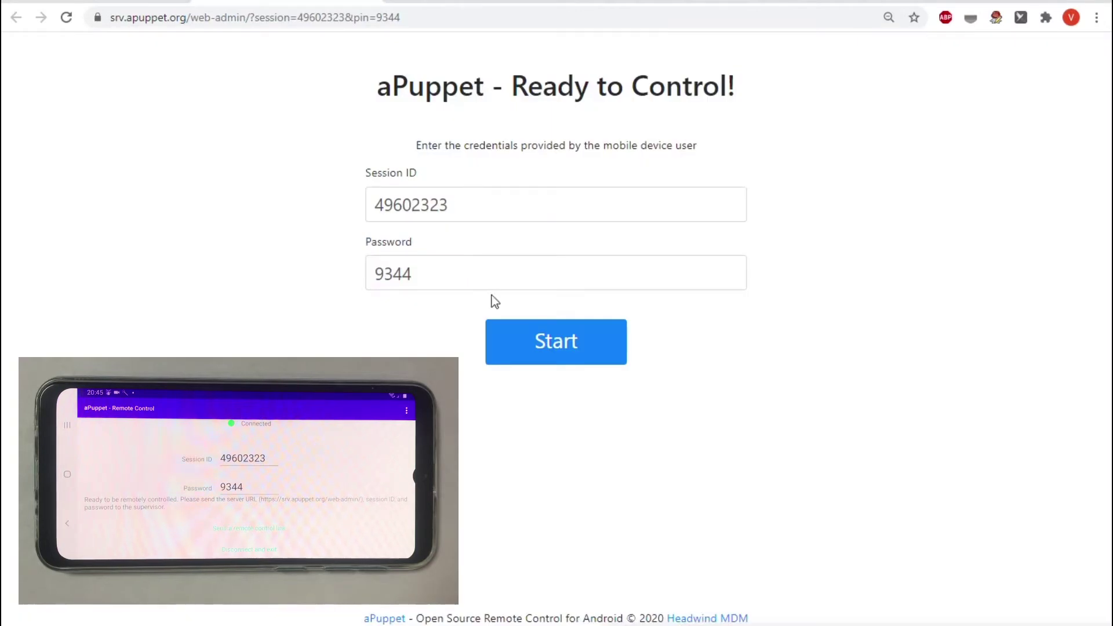
Connect to the Samsung SM-M215F, open a Yahoo article in Chrome, go back, then return home.
{"action": "left_click", "coordinate": [551, 342]}
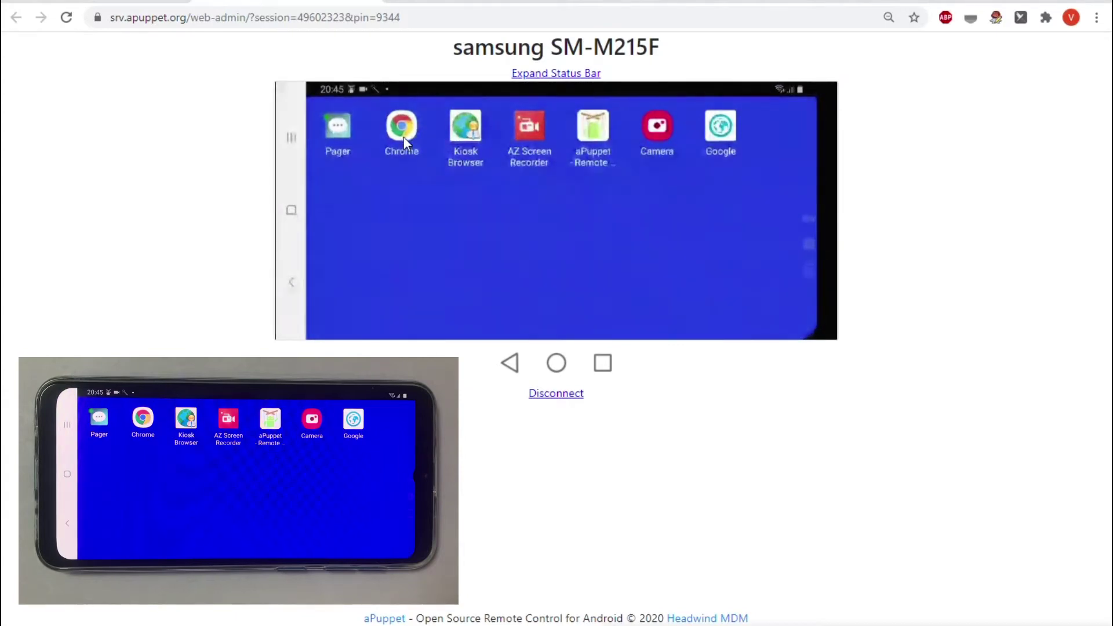
{"action": "left_click", "coordinate": [399, 121]}
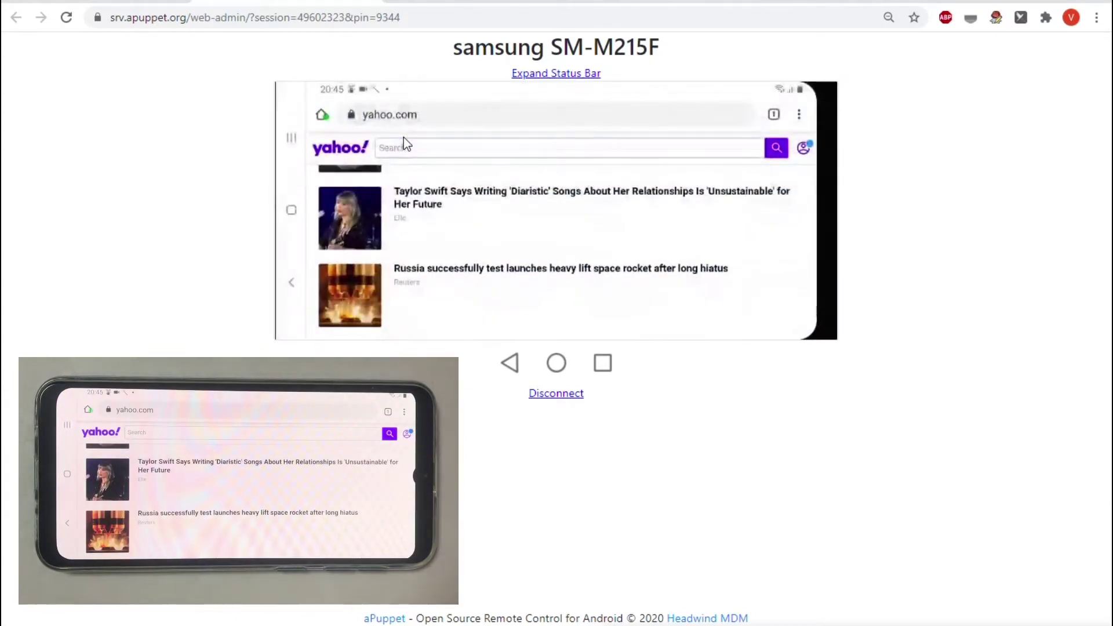
{"action": "scroll", "coordinate": [526, 258], "scroll_direction": "down", "scroll_amount": 3}
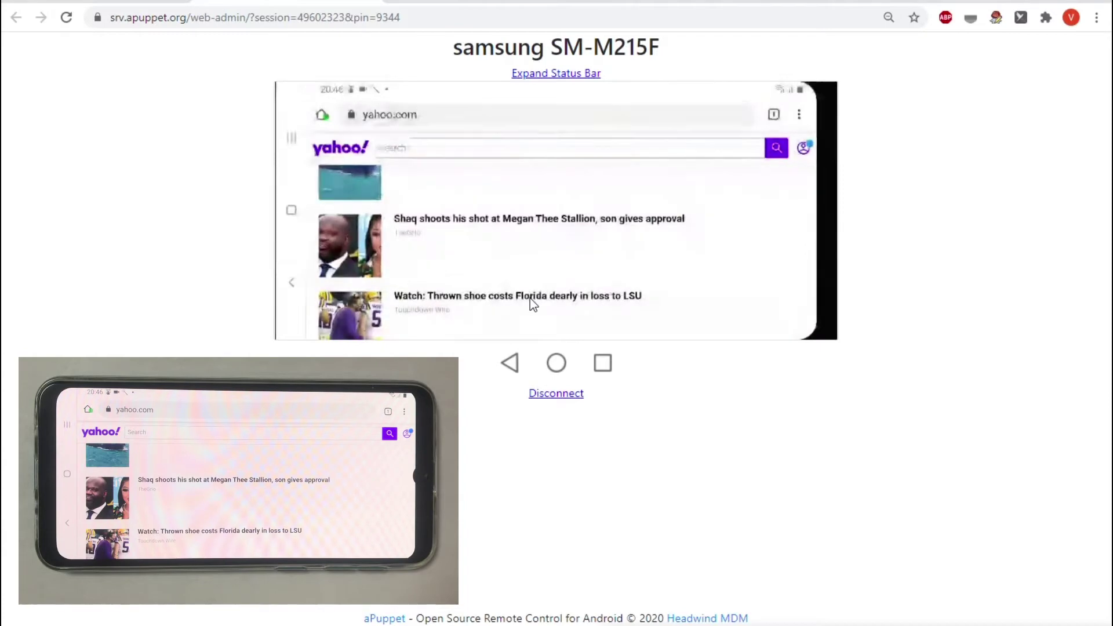
{"action": "left_click", "coordinate": [530, 298]}
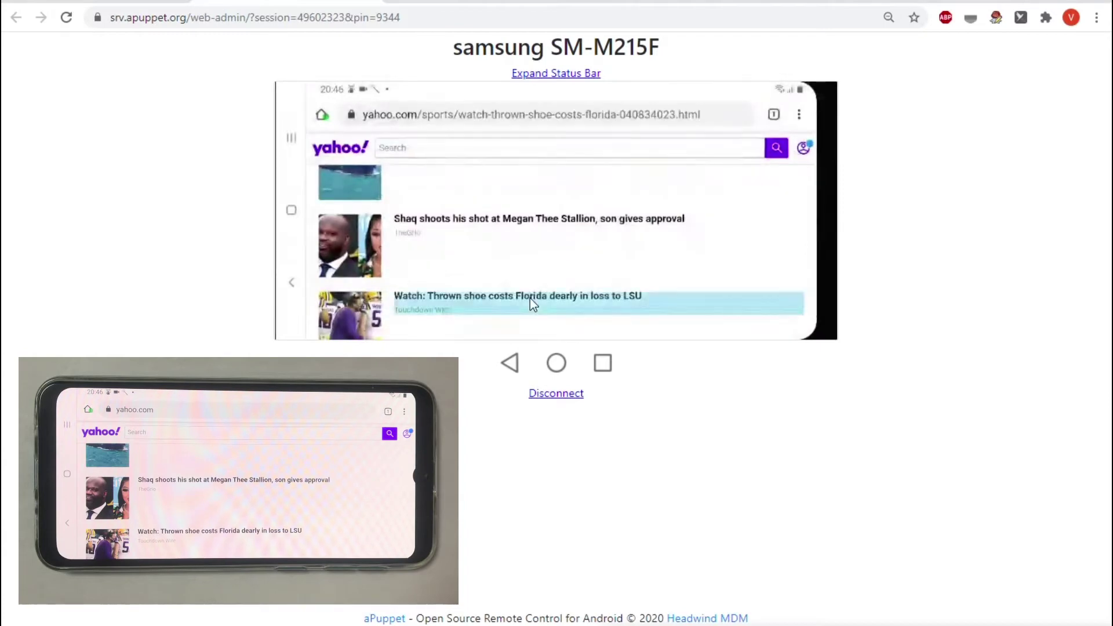
{"action": "left_click", "coordinate": [291, 283]}
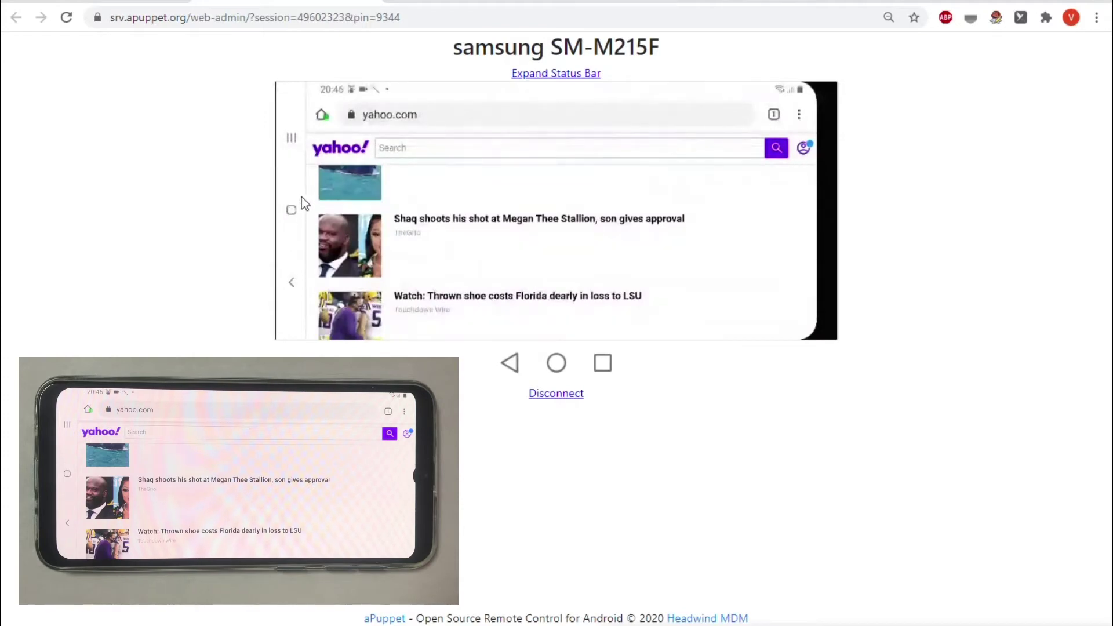
{"action": "left_click", "coordinate": [291, 215]}
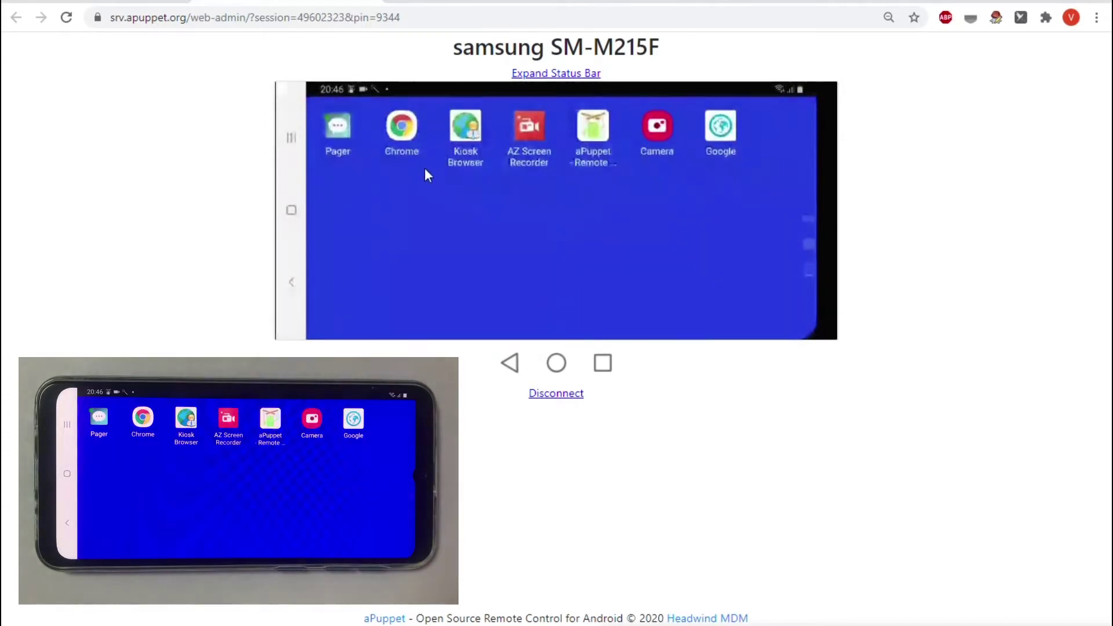
Open and close the notification shade, scroll Yahoo in Chrome, go home, then disconnect the session.
{"action": "left_click", "coordinate": [531, 74]}
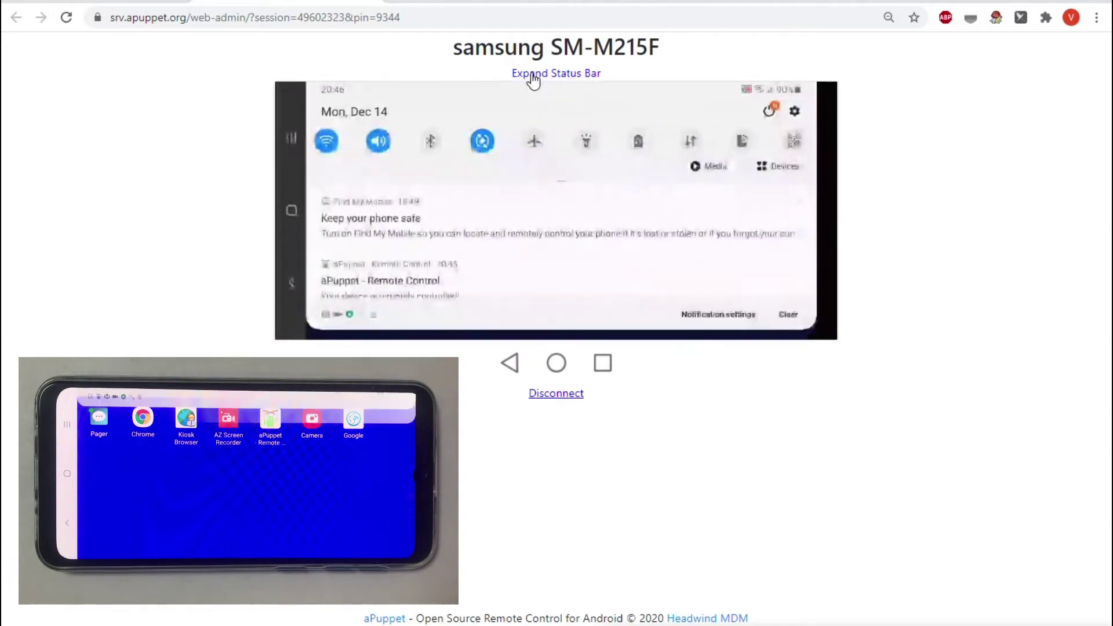
{"action": "left_click_drag", "start_coordinate": [567, 319], "coordinate": [565, 112]}
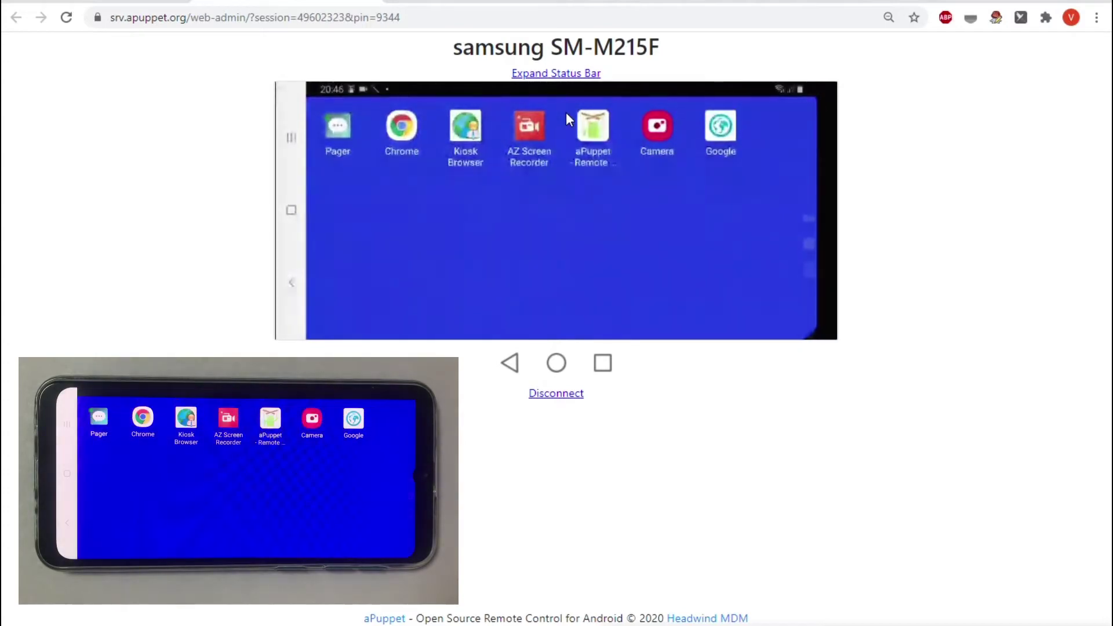
{"action": "left_click", "coordinate": [398, 132]}
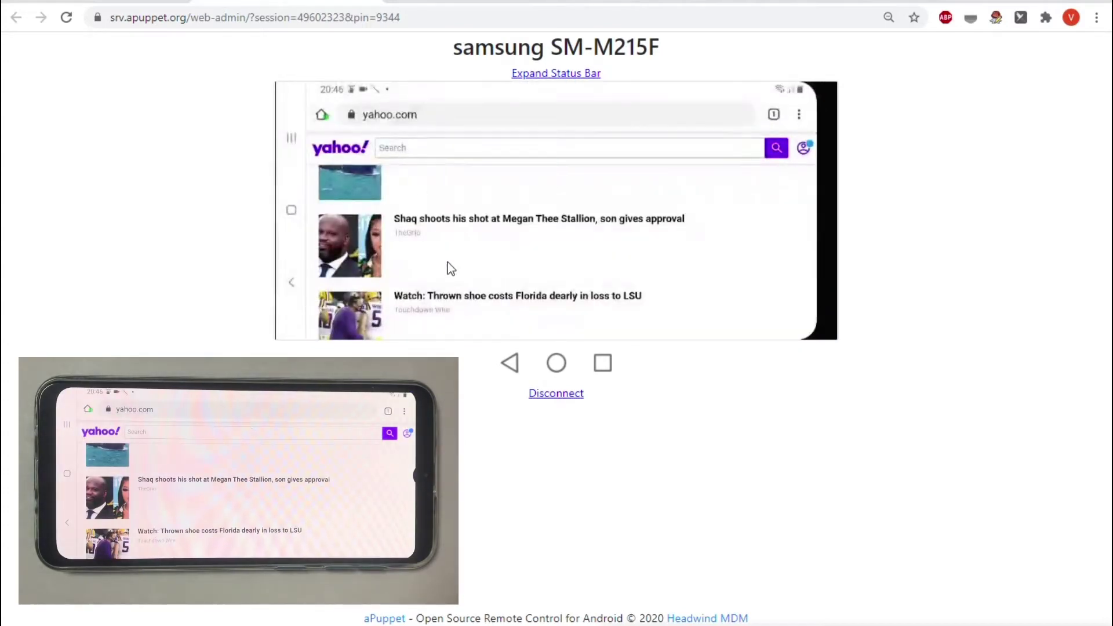
{"action": "left_click_drag", "start_coordinate": [465, 288], "coordinate": [472, 184]}
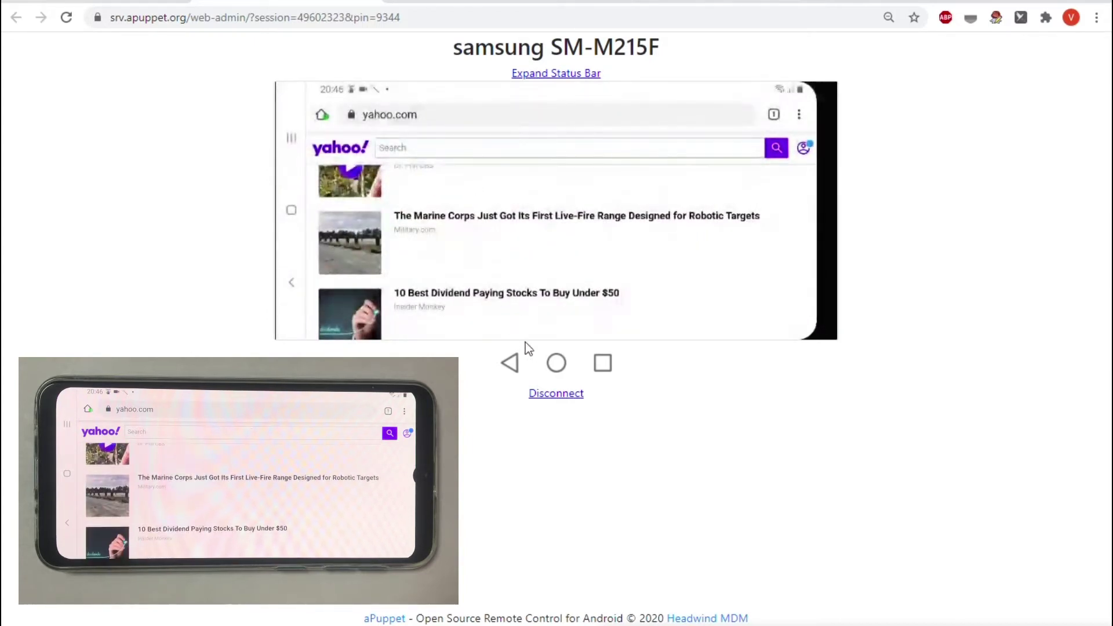
{"action": "left_click", "coordinate": [557, 364]}
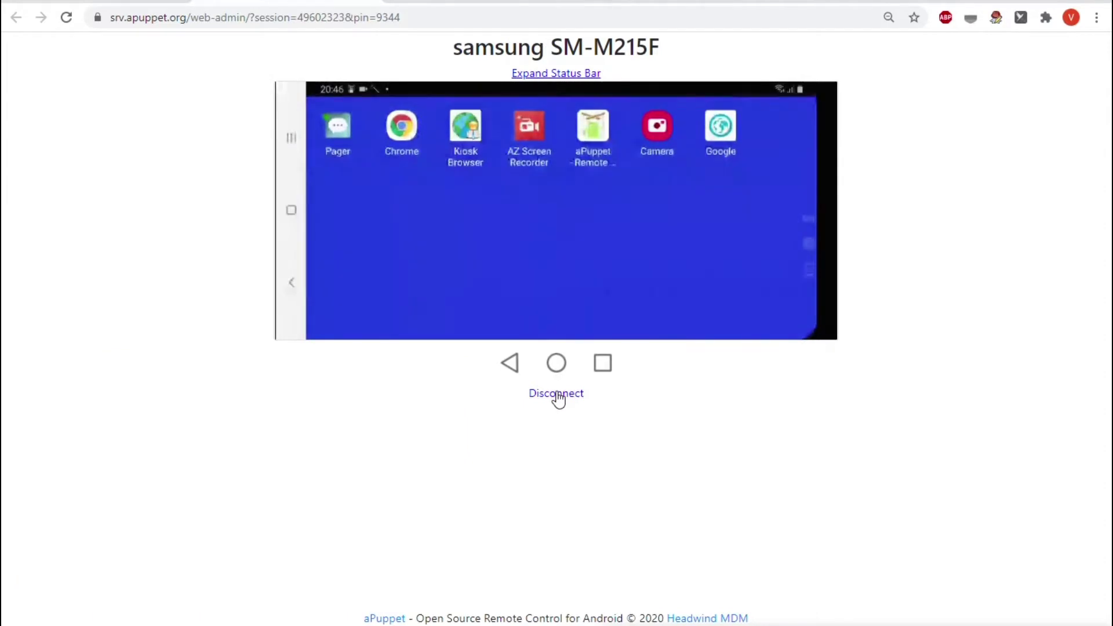
{"action": "left_click", "coordinate": [556, 394]}
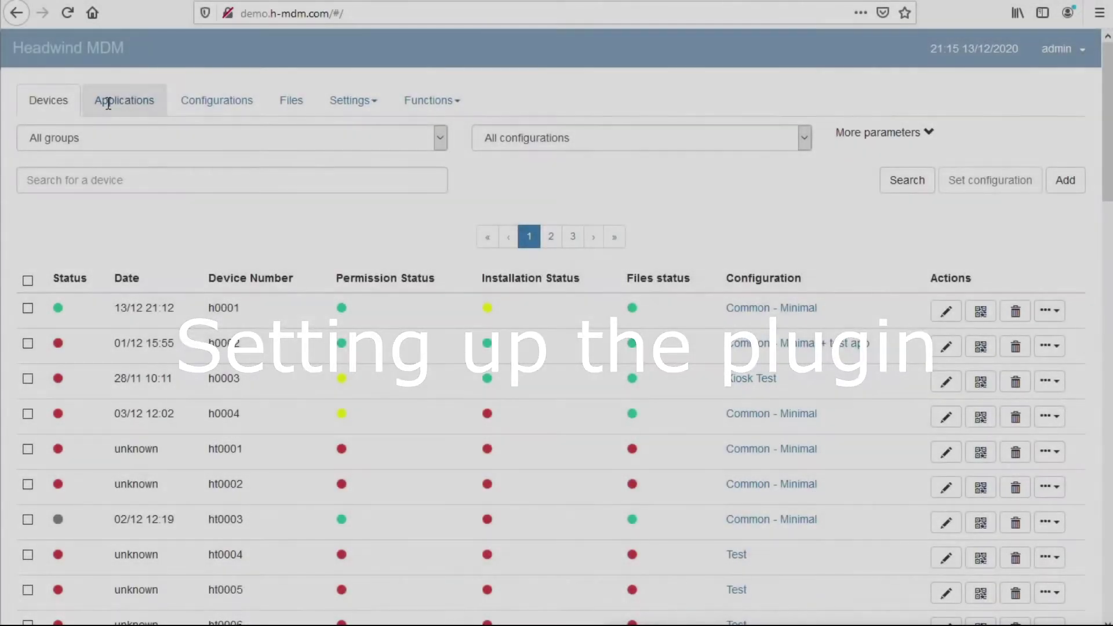
Add a new application by uploading C:\home\apuppet\apuppet-1.17-premium.apk.
{"action": "left_click", "coordinate": [108, 104]}
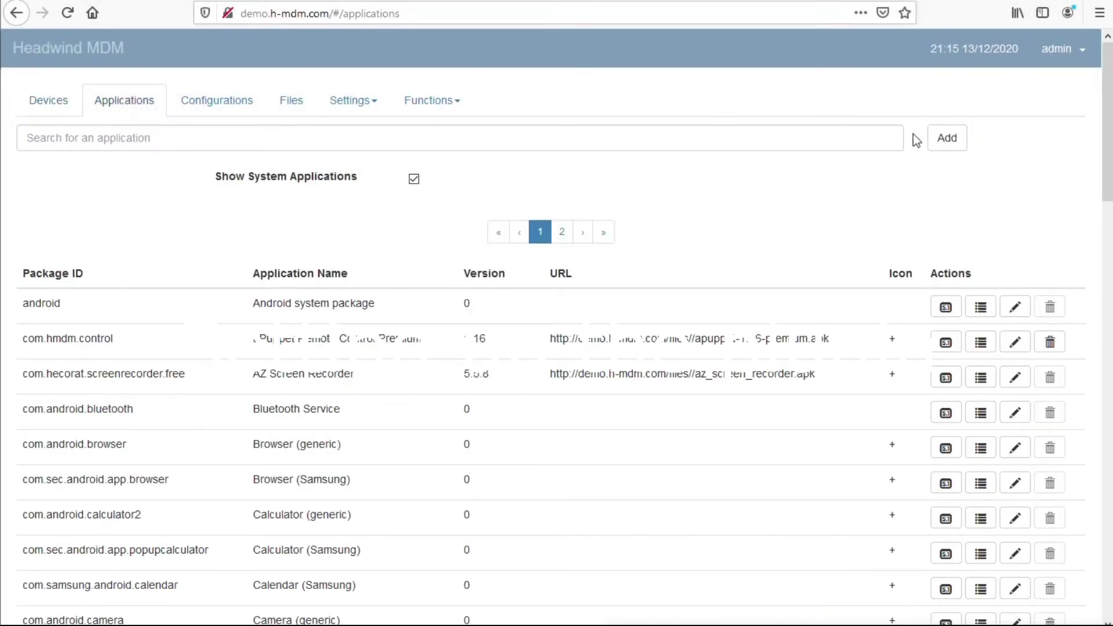
{"action": "left_click", "coordinate": [954, 141]}
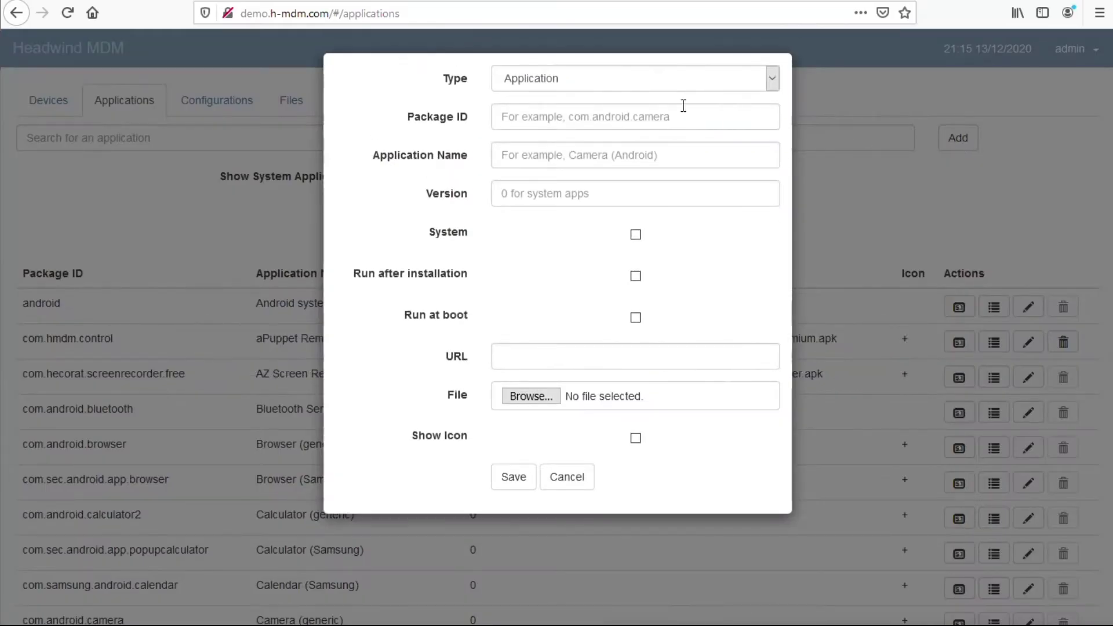
{"action": "left_click", "coordinate": [531, 396]}
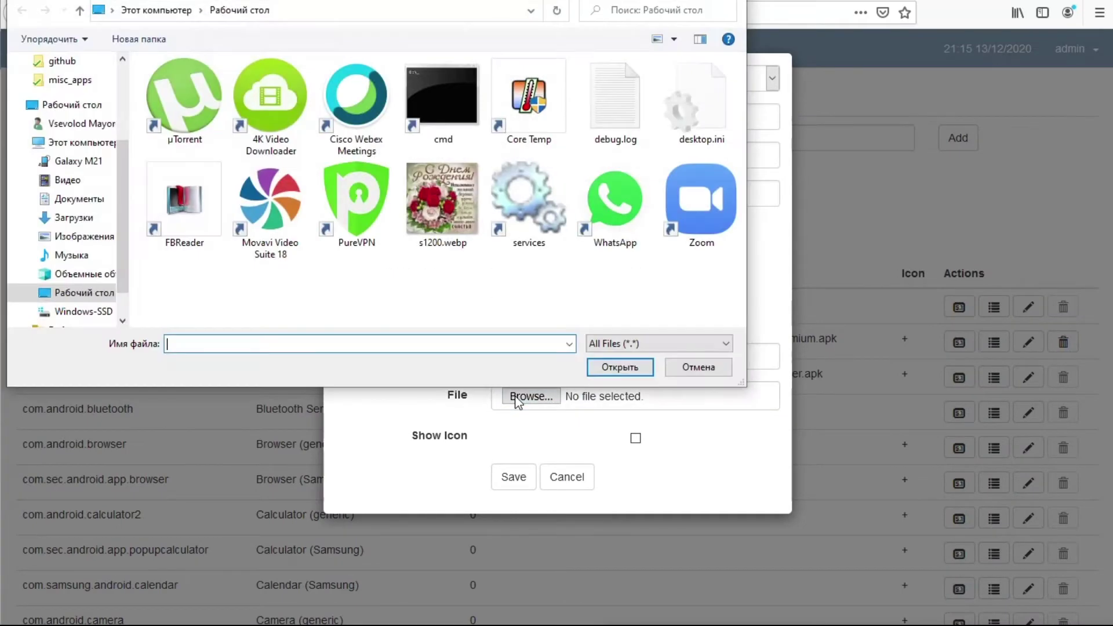
{"action": "left_click", "coordinate": [85, 311]}
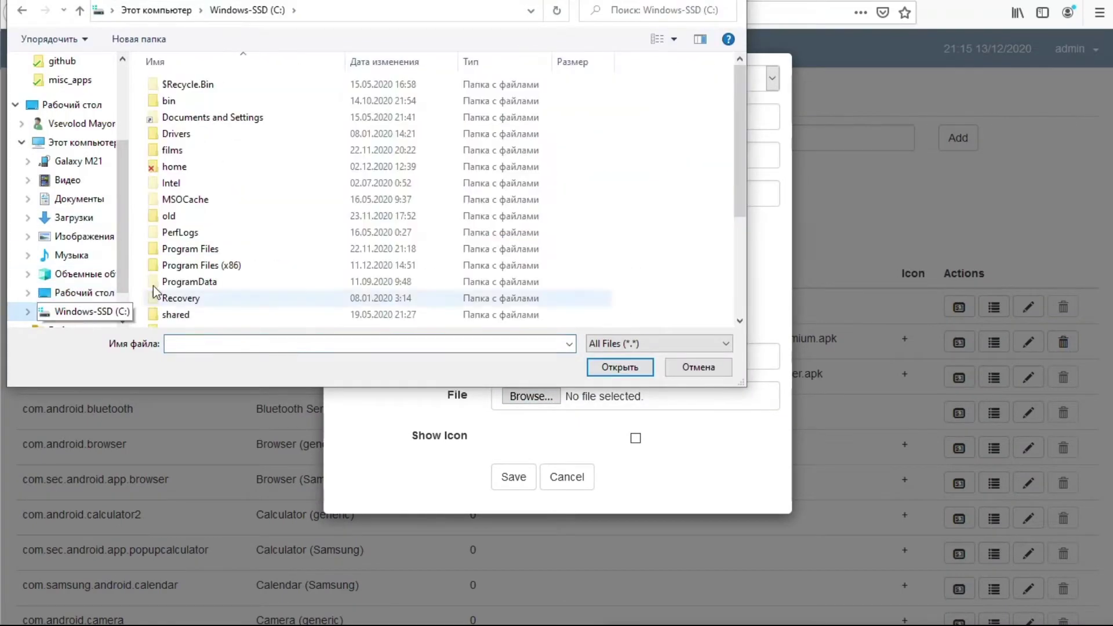
{"action": "double_click", "coordinate": [174, 167]}
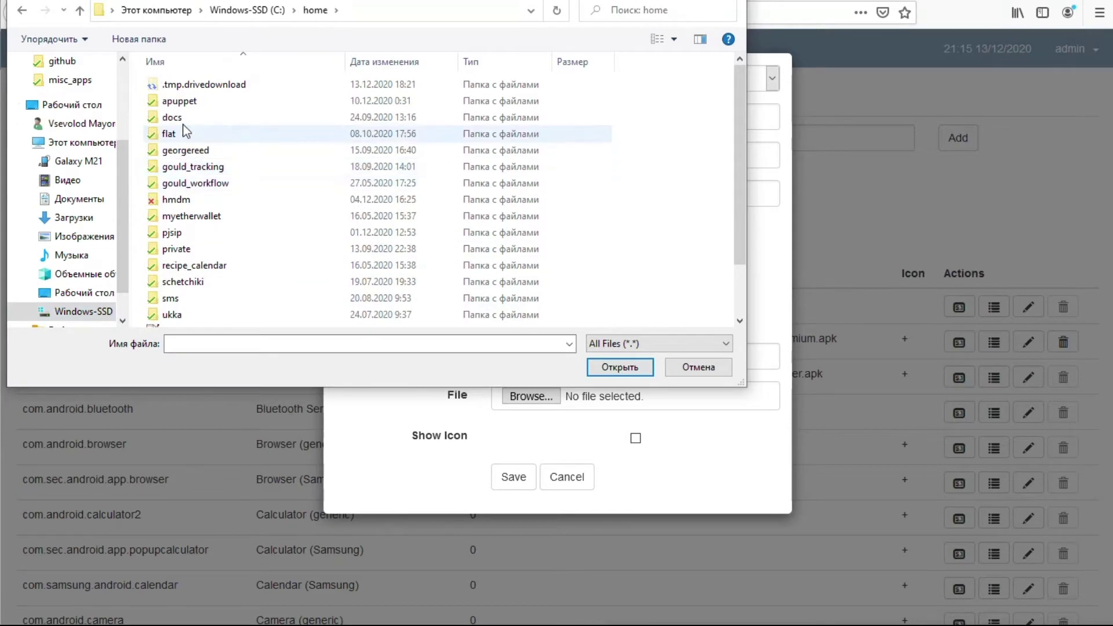
{"action": "double_click", "coordinate": [177, 101]}
{"action": "scroll", "coordinate": [194, 164], "scroll_direction": "down", "scroll_amount": 1}
{"action": "scroll", "coordinate": [194, 164], "scroll_direction": "down", "scroll_amount": 1}
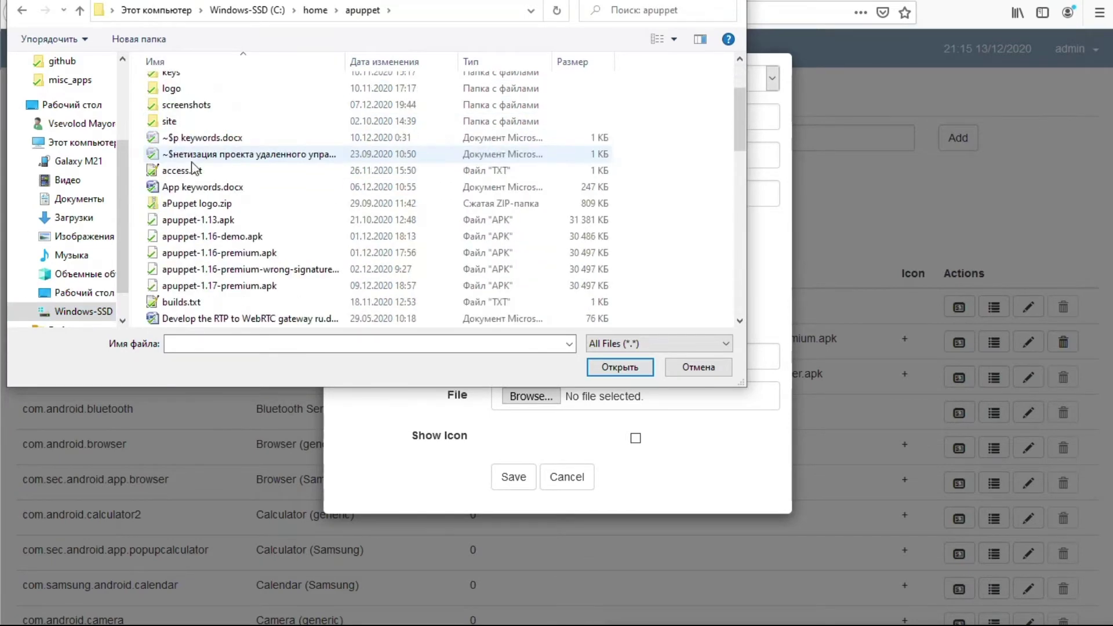
{"action": "double_click", "coordinate": [228, 285]}
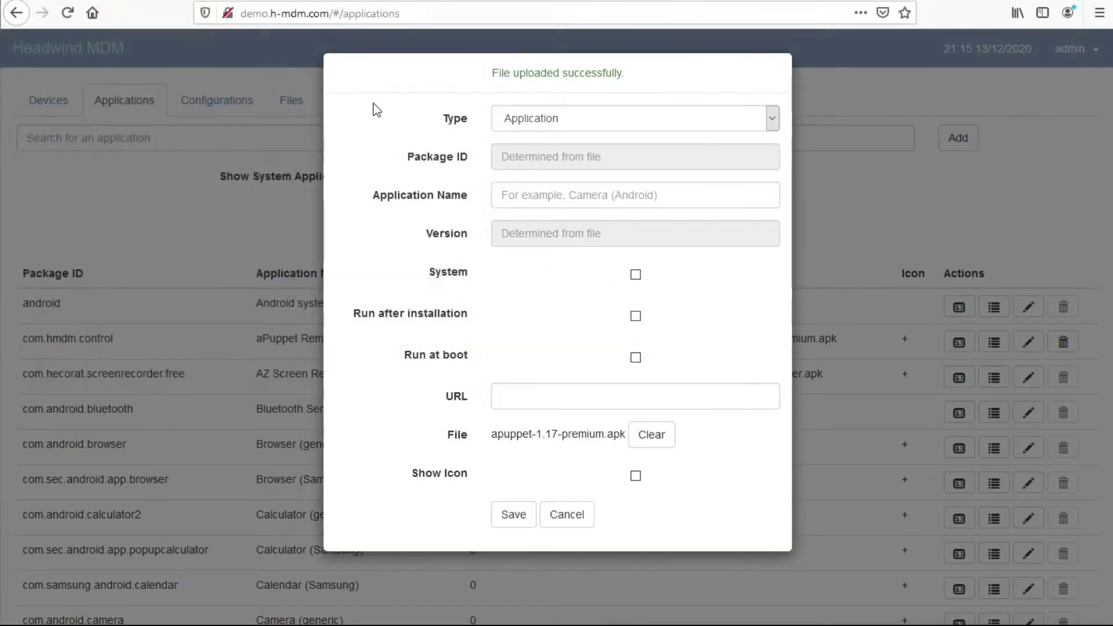
Name it 'aPuppet Remote Control' with Run after installation and Show Icon enabled.
{"action": "left_click", "coordinate": [515, 196]}
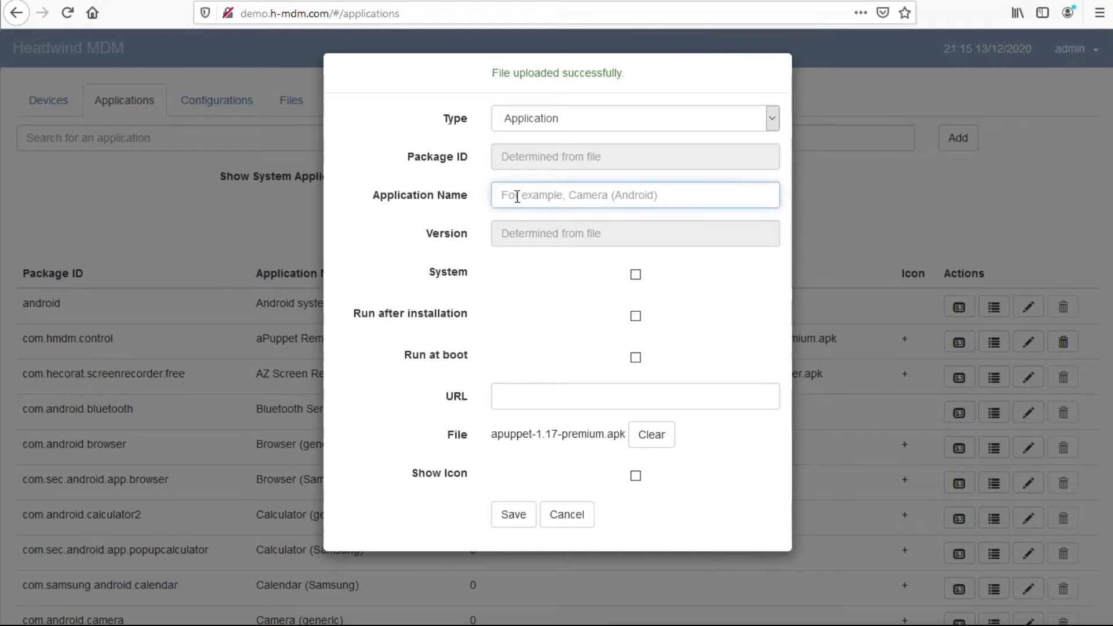
{"action": "type", "text": "aPuppet R"}
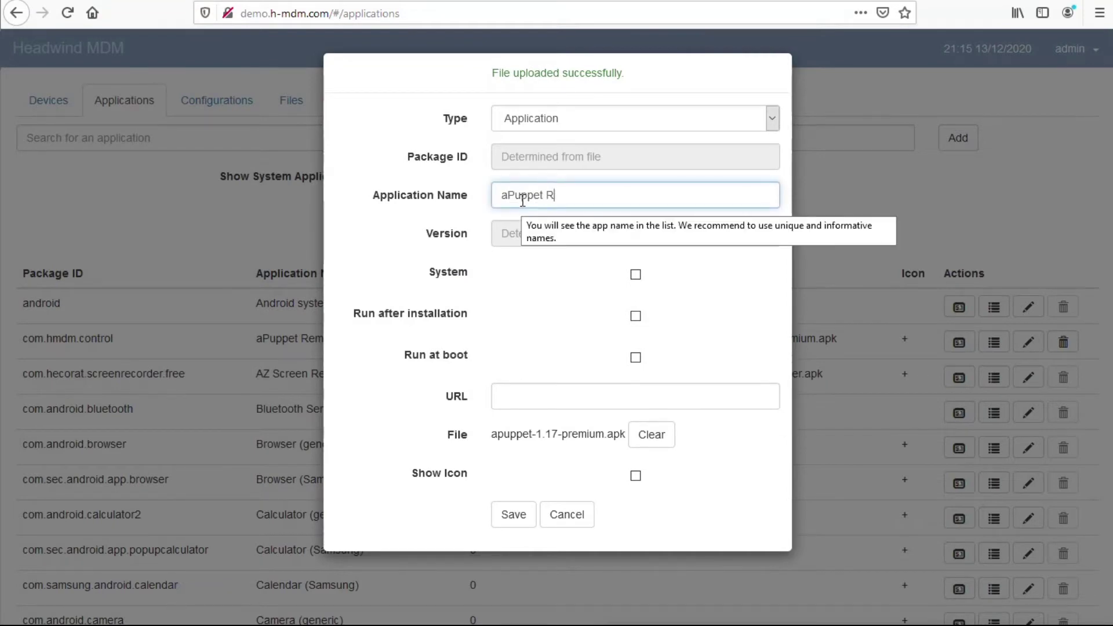
{"action": "type", "text": "emote Control"}
{"action": "left_click", "coordinate": [635, 316]}
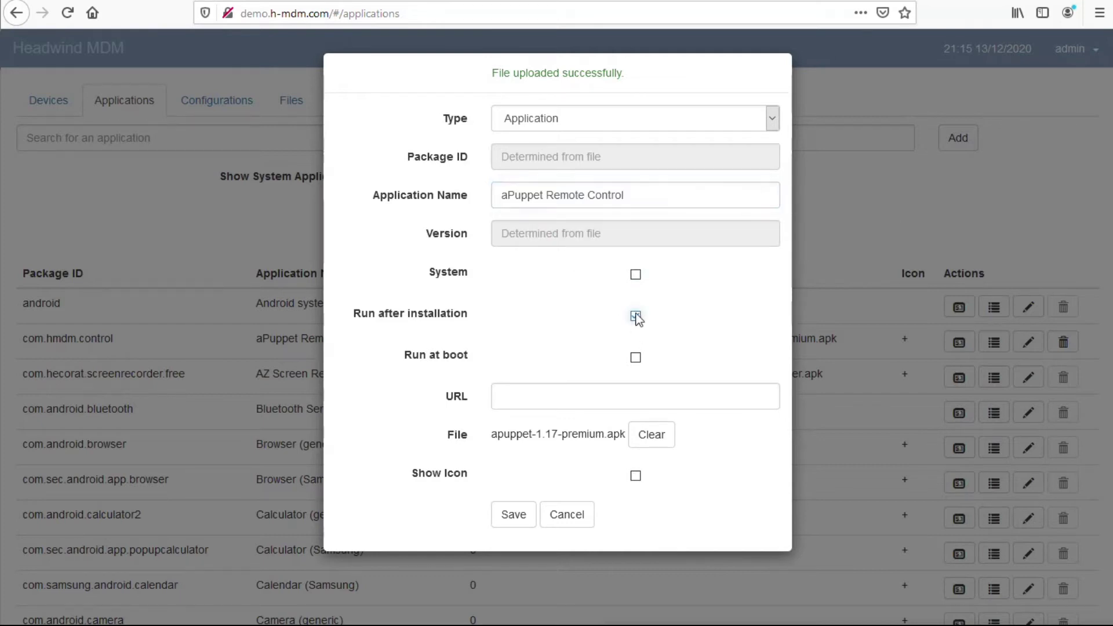
{"action": "left_click", "coordinate": [636, 476]}
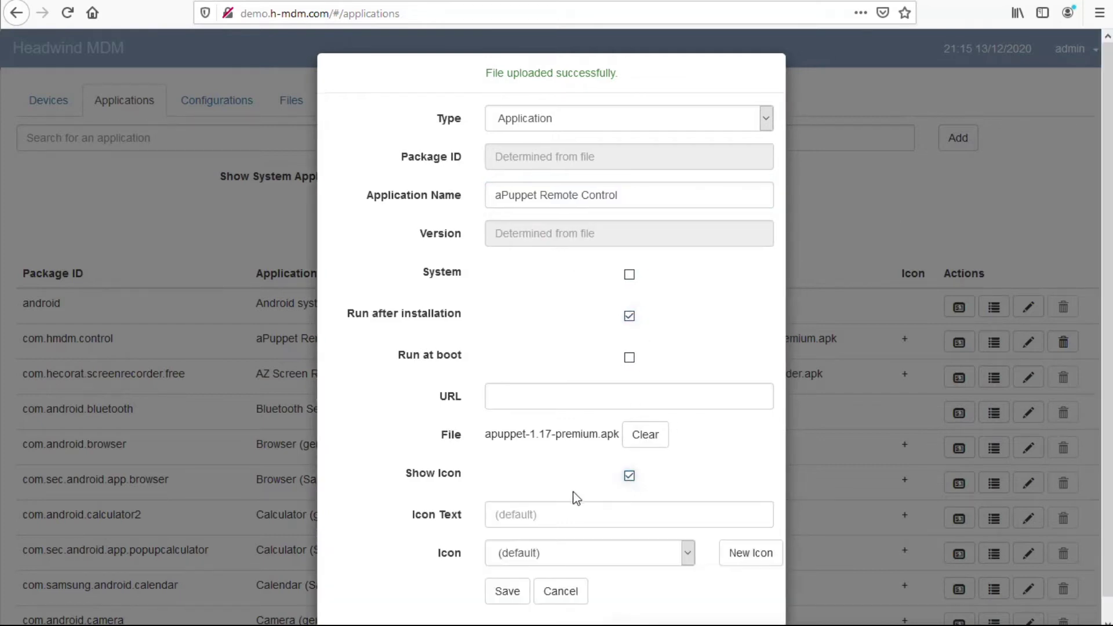
Set Common - Minimal to Install for aPuppet Remote Control Premium 1.17 and save.
{"action": "left_click", "coordinate": [508, 591]}
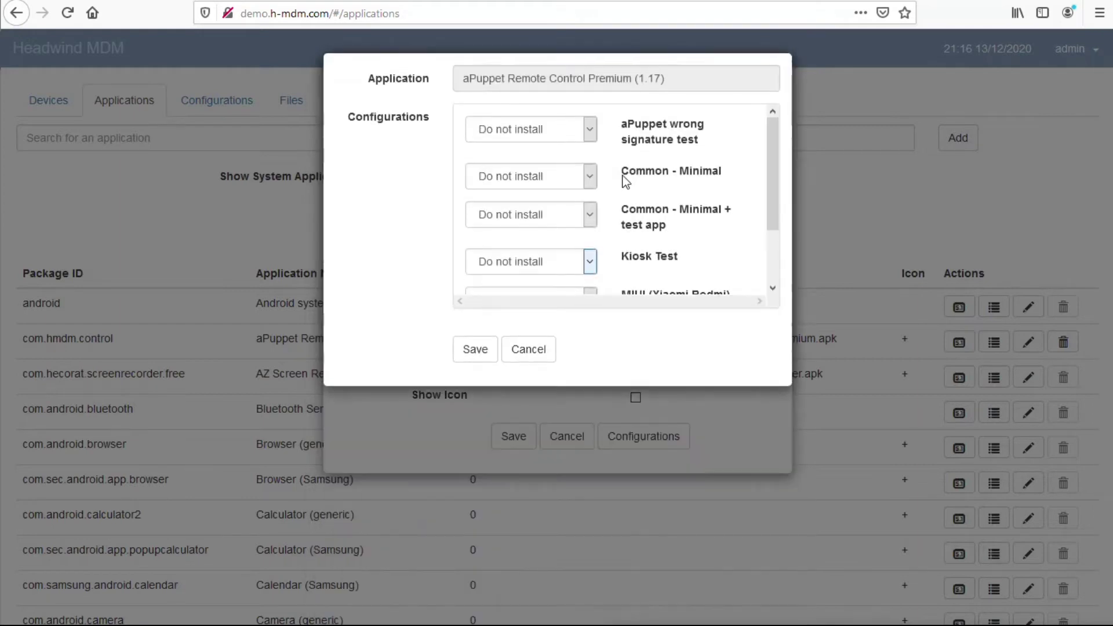
{"action": "left_click", "coordinate": [589, 177]}
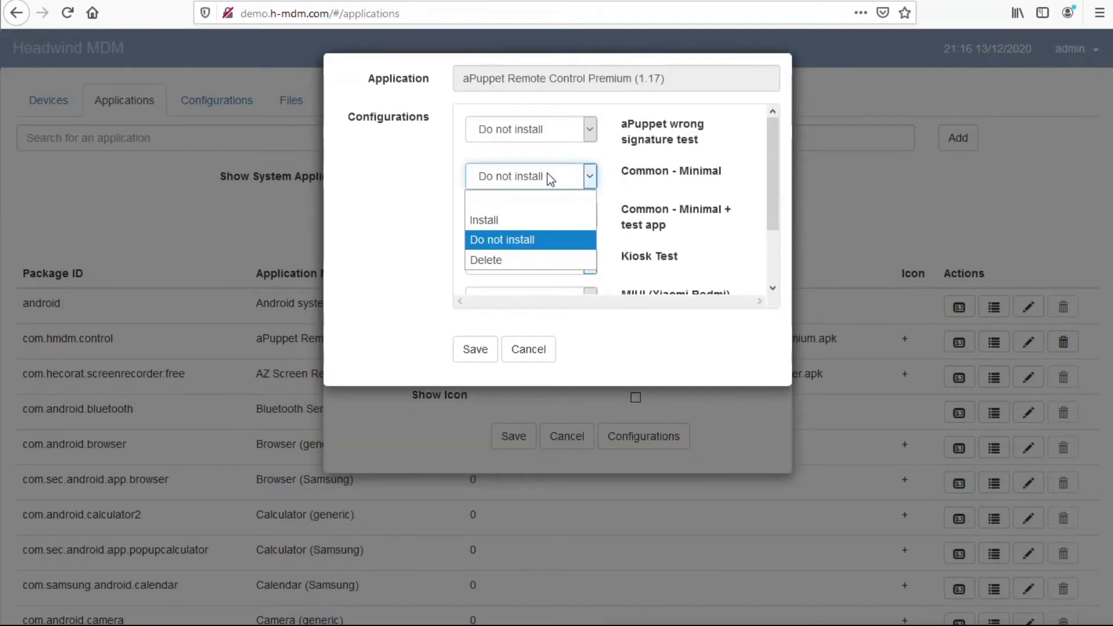
{"action": "left_click", "coordinate": [488, 219]}
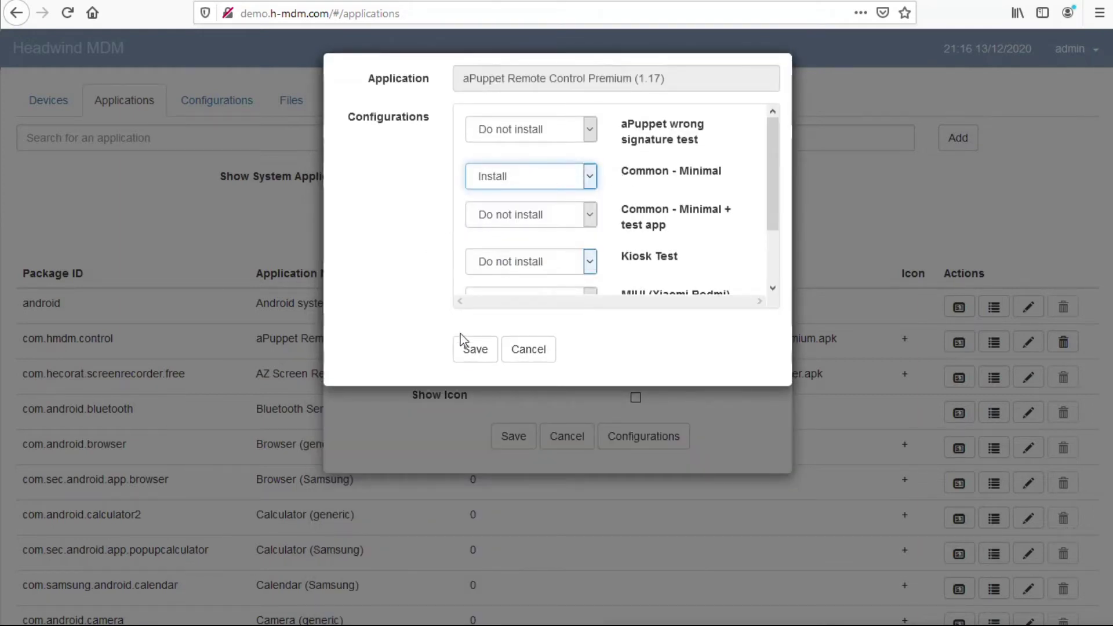
{"action": "left_click", "coordinate": [469, 348]}
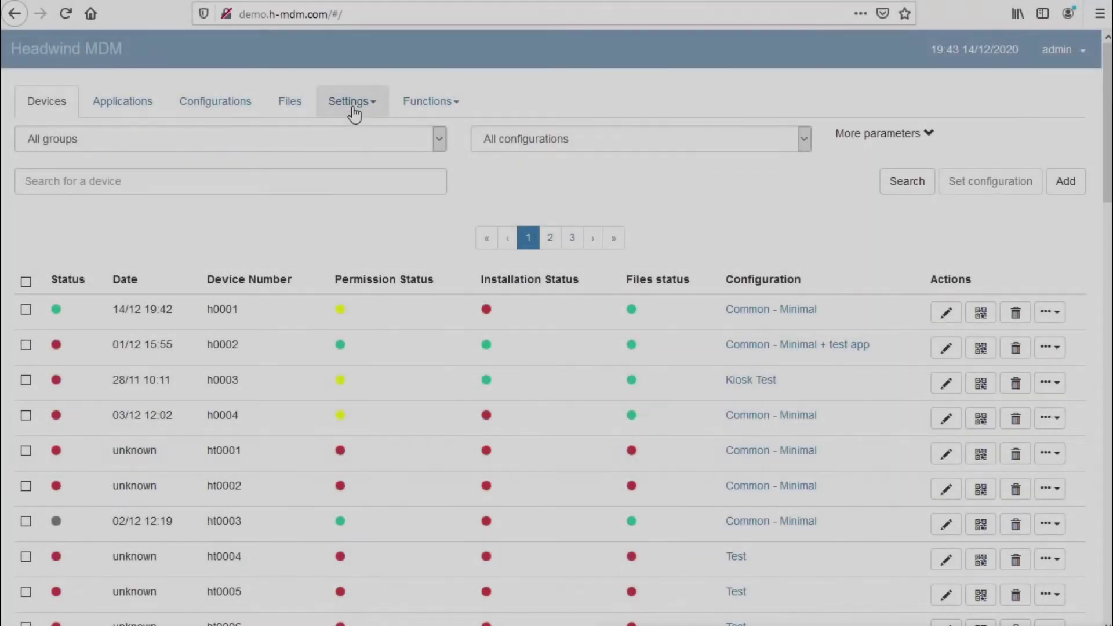
{"action": "left_click", "coordinate": [354, 113]}
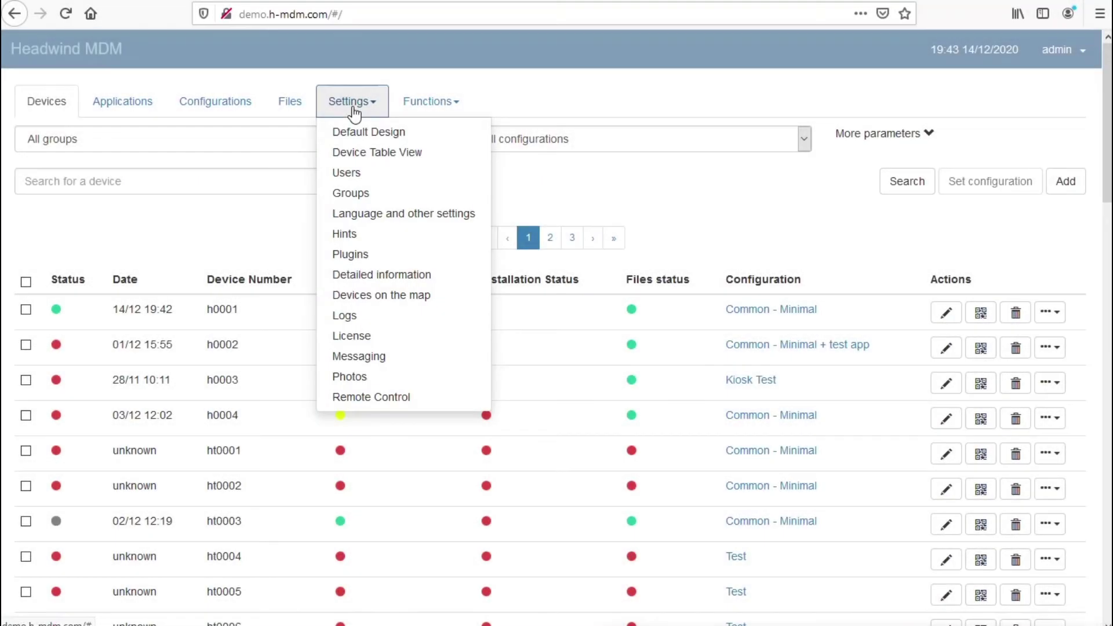
{"action": "left_click", "coordinate": [402, 399]}
{"action": "left_click", "coordinate": [439, 186]}
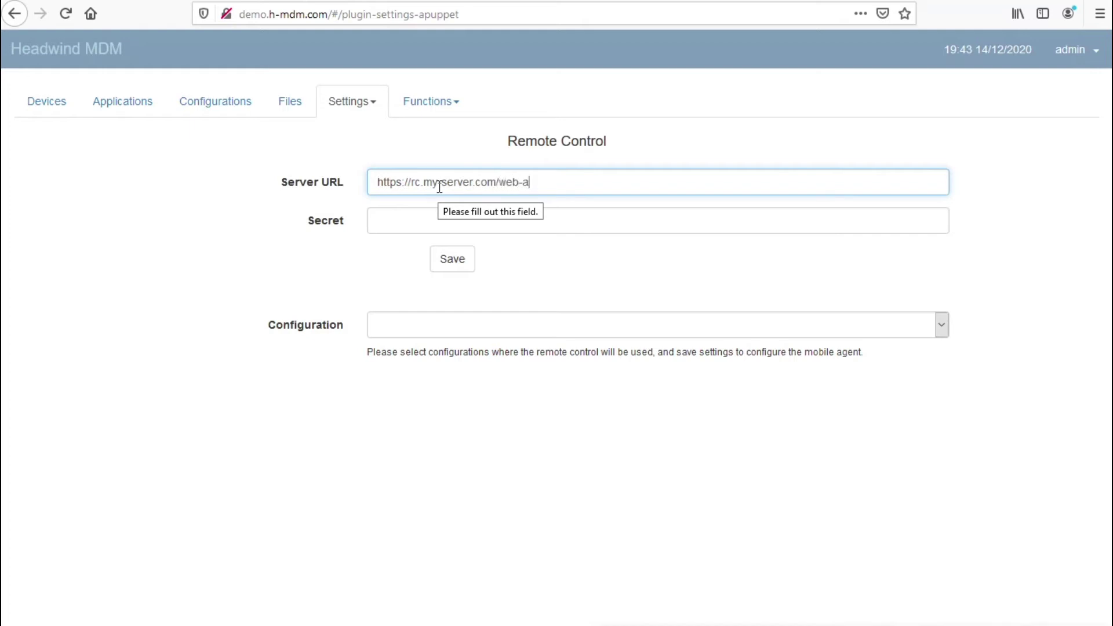
{"action": "type", "text": "/"}
{"action": "key", "text": "Tab"}
{"action": "key", "text": "ctrl+v"}
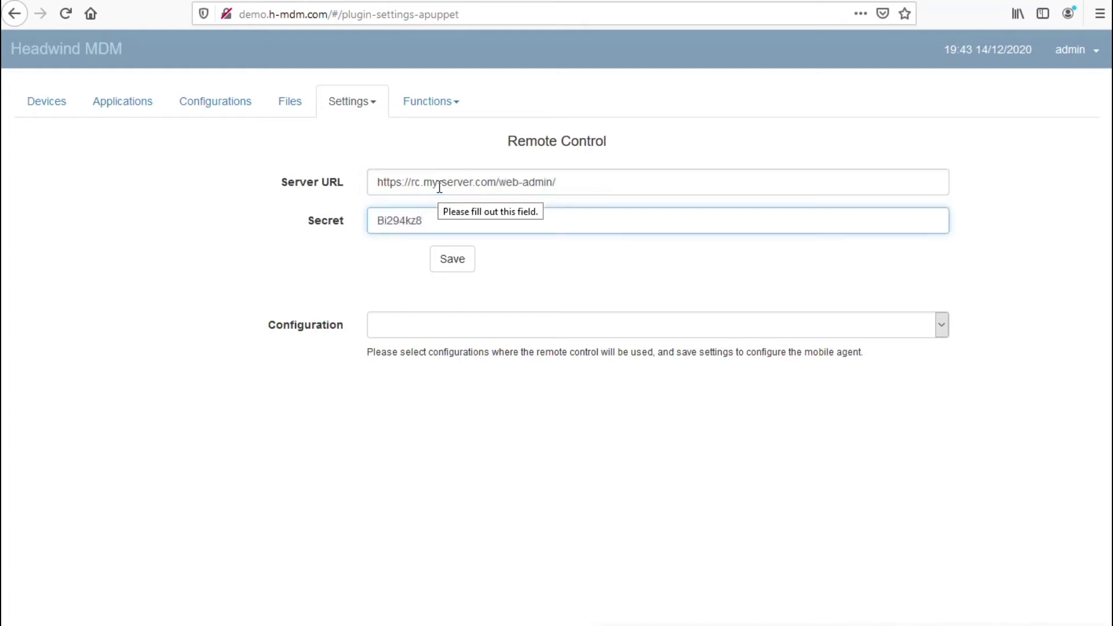
{"action": "left_click", "coordinate": [451, 264]}
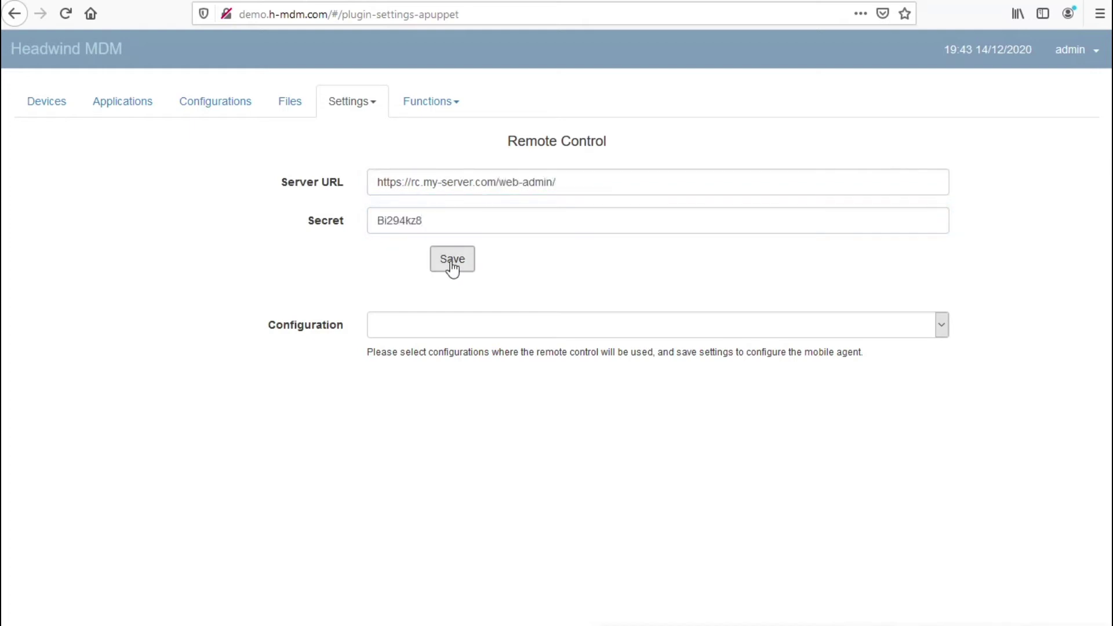
Save Common - Minimal's remote control settings with default values, then go to the Configurations list.
{"action": "left_click", "coordinate": [491, 326]}
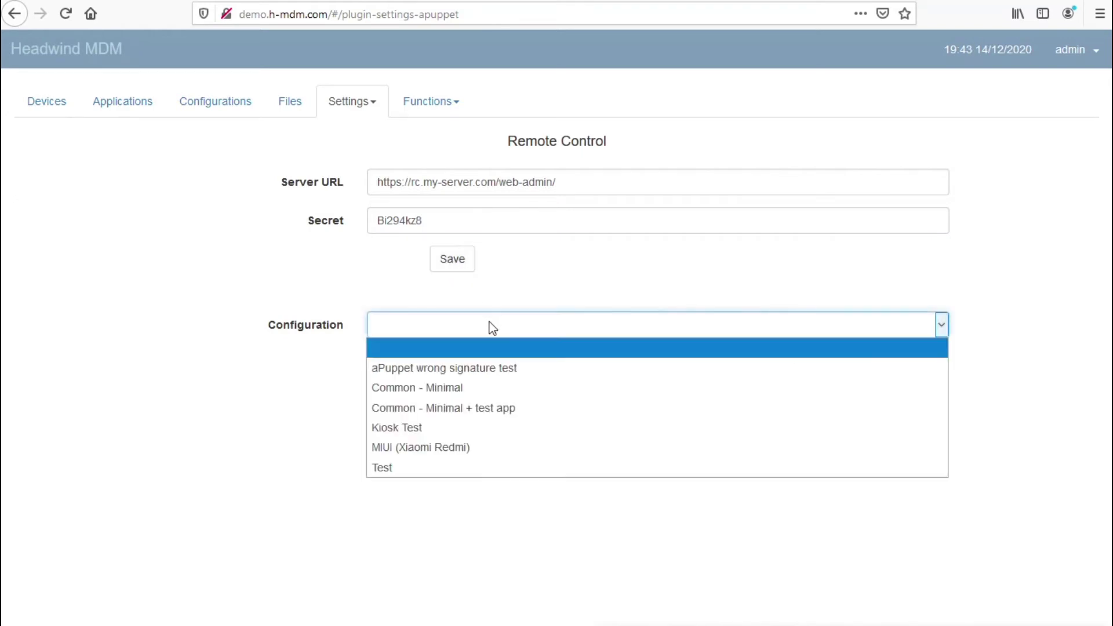
{"action": "left_click", "coordinate": [459, 385]}
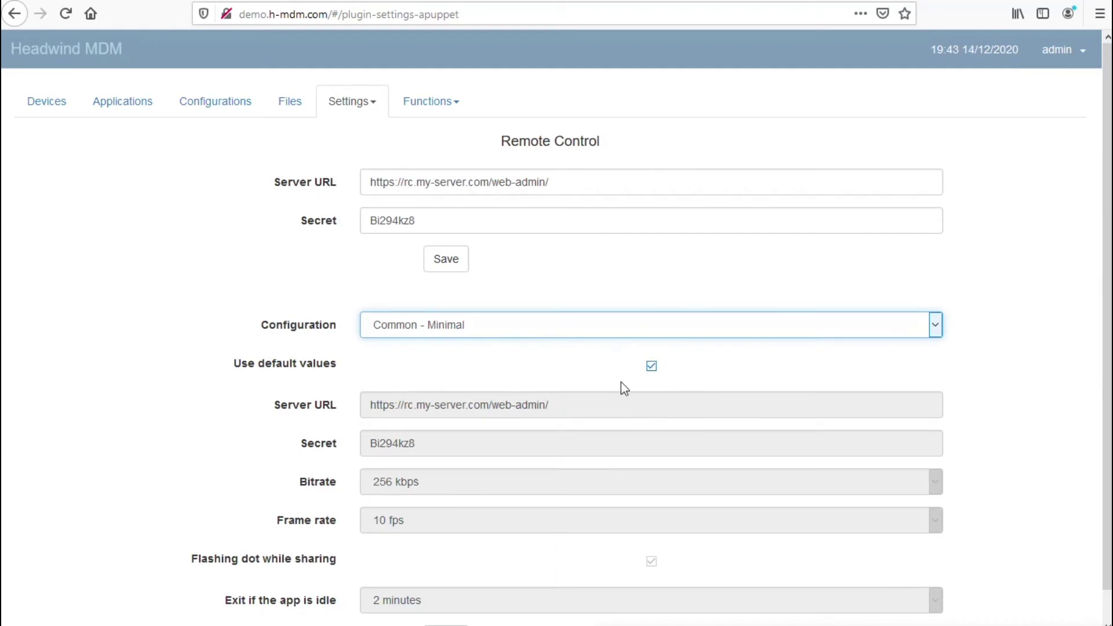
{"action": "left_click", "coordinate": [651, 367]}
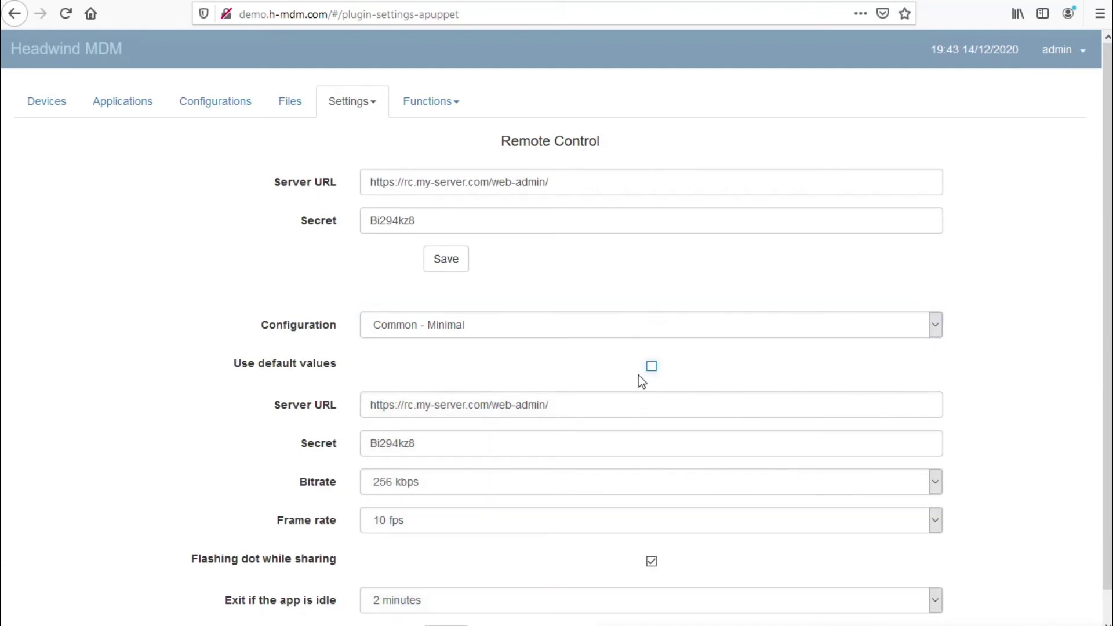
{"action": "left_click", "coordinate": [652, 366]}
{"action": "scroll", "coordinate": [666, 368], "scroll_direction": "down", "scroll_amount": 1}
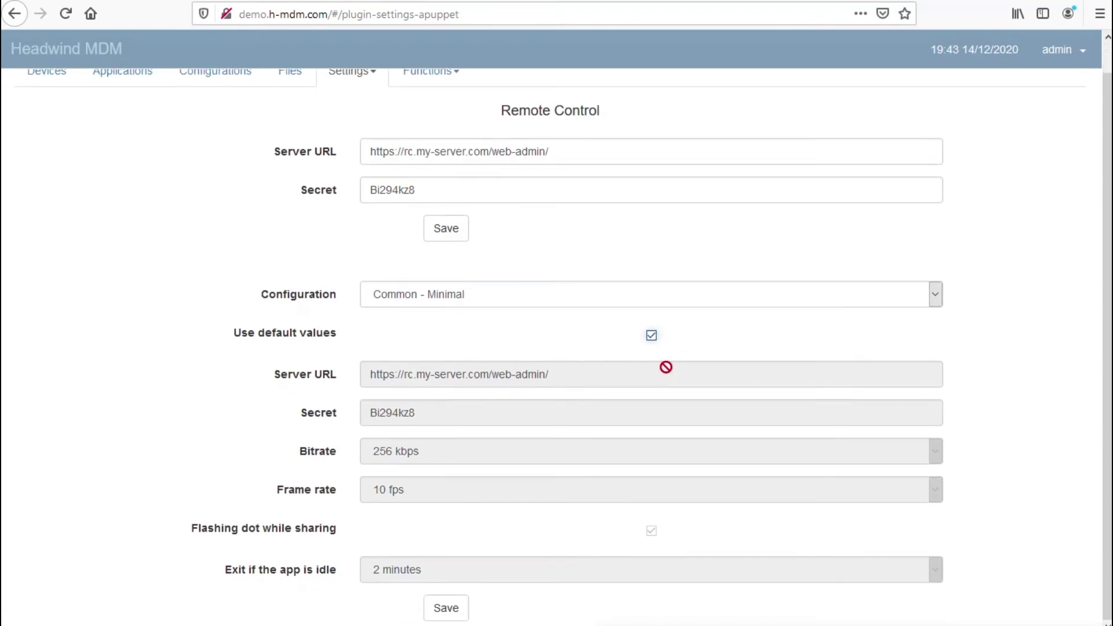
{"action": "left_click", "coordinate": [458, 608]}
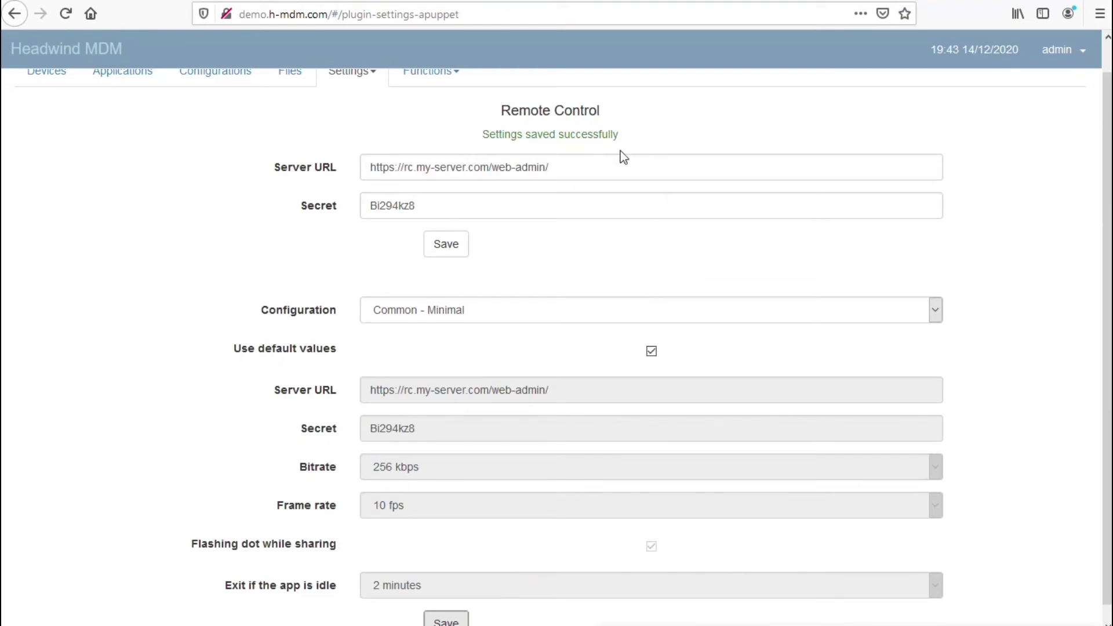
{"action": "scroll", "coordinate": [309, 160], "scroll_direction": "up", "scroll_amount": 1}
{"action": "left_click", "coordinate": [219, 106]}
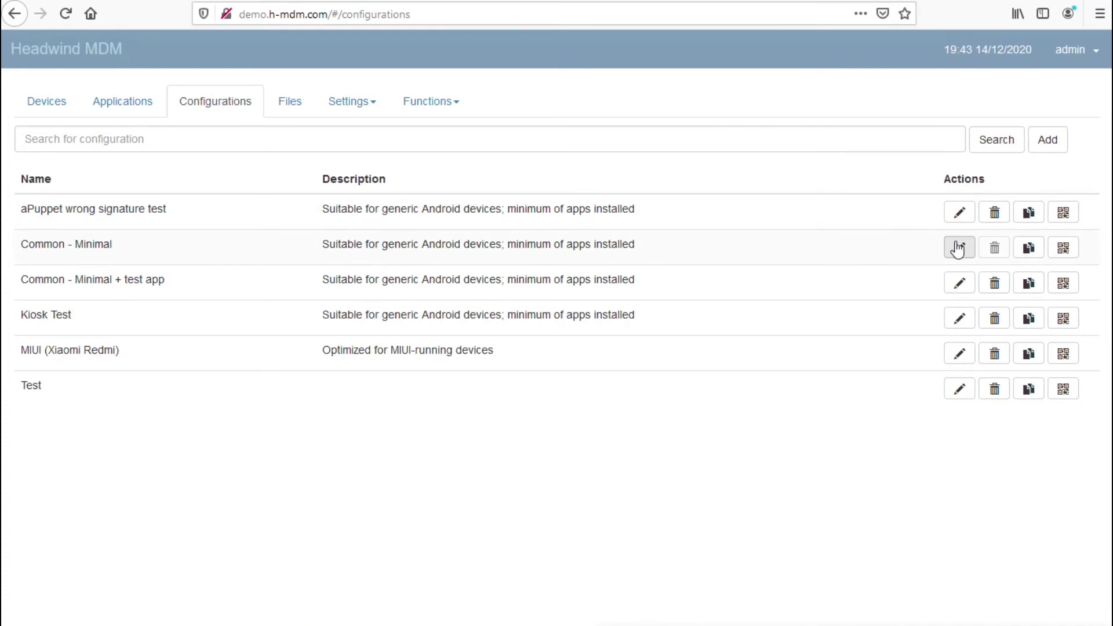
Open Common - Minimal's Applications Settings to view aPuppet's server_url, secret and bitrate values.
{"action": "left_click", "coordinate": [959, 247]}
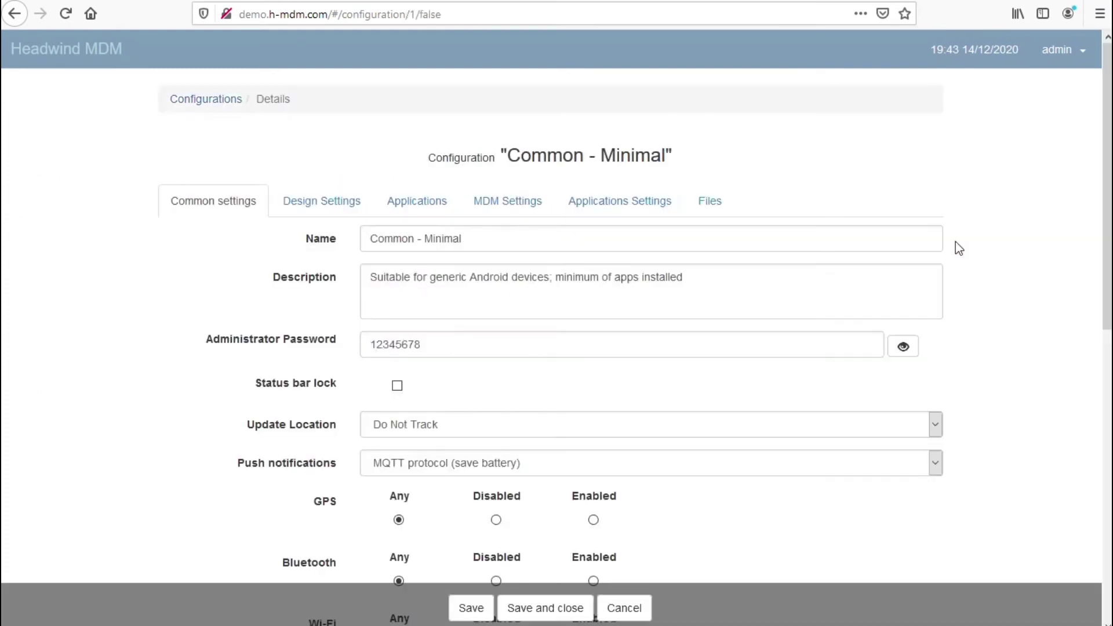
{"action": "left_click", "coordinate": [609, 204]}
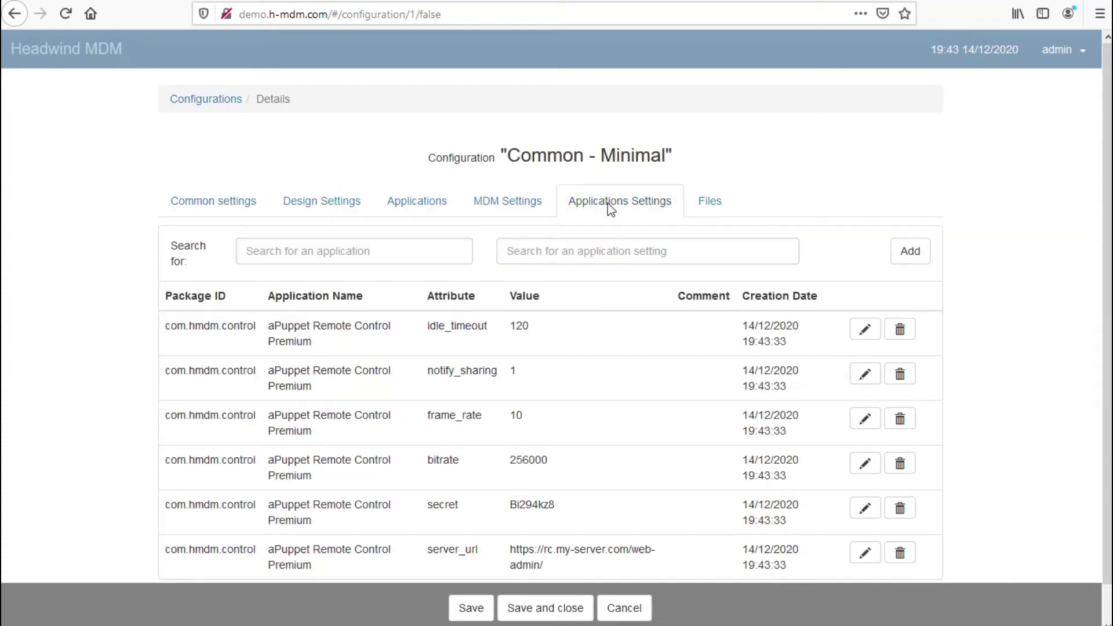
{"action": "scroll", "coordinate": [607, 202], "scroll_direction": "down", "scroll_amount": 1}
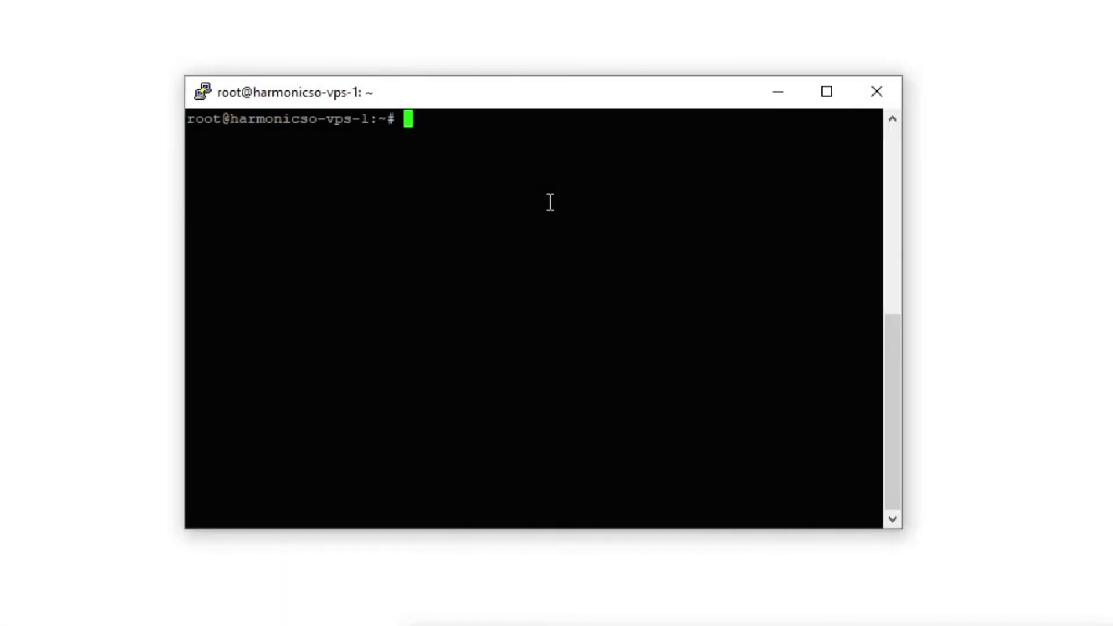
Open /var/lib/tomcat8/conf/Catalina/localhost/ROOT.xml in vim, using tab completion for the path.
{"action": "type", "text": "vim /var/lib/"}
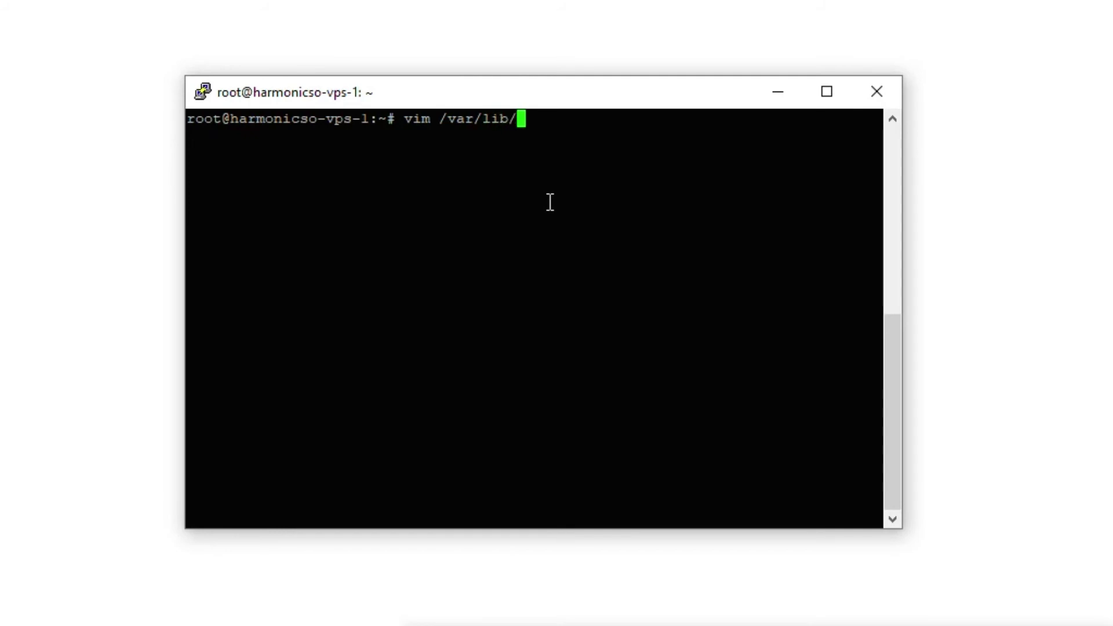
{"action": "type", "text": "tomcat8/"}
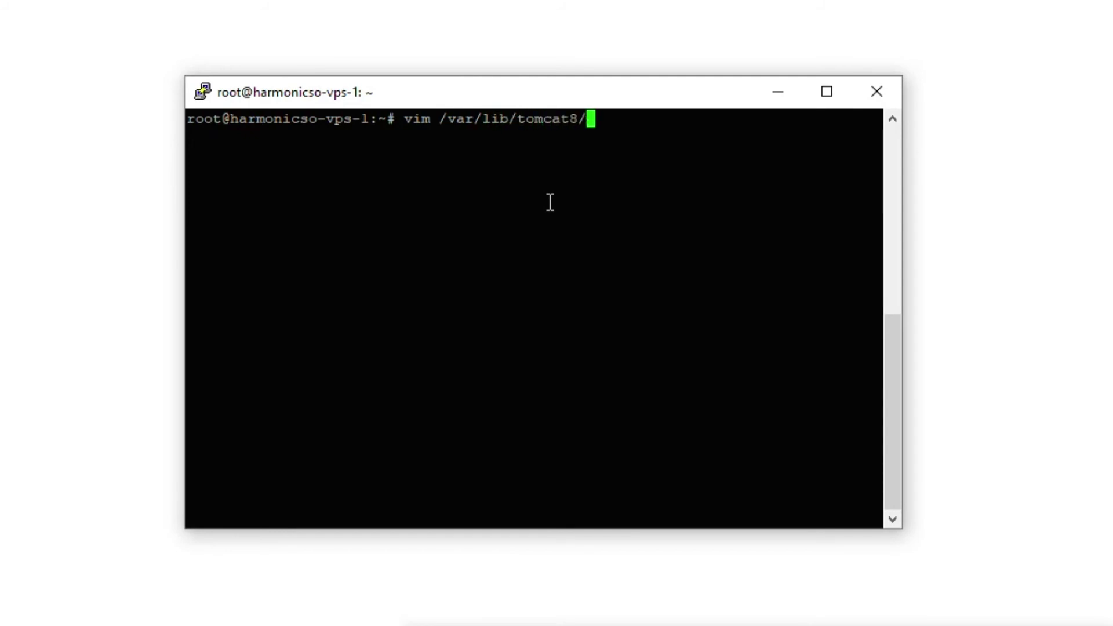
{"action": "type", "text": "conf/Cat"}
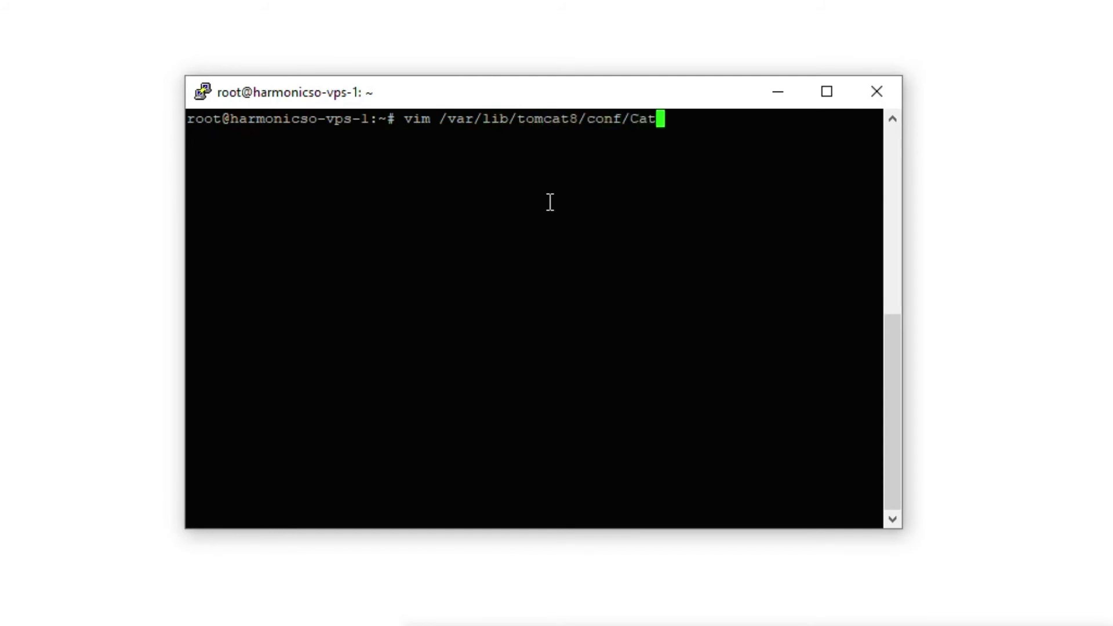
{"action": "key", "text": "Tab"}
{"action": "type", "text": "l"}
{"action": "key", "text": "Tab"}
{"action": "type", "text": "R"}
{"action": "key", "text": "Tab"}
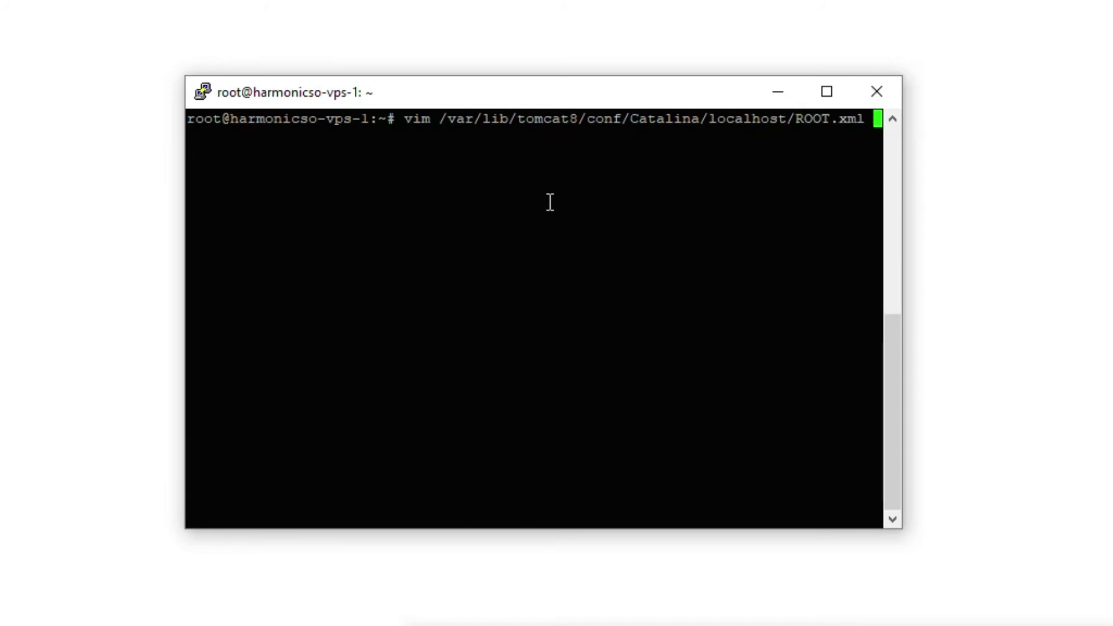
{"action": "key", "text": "Return"}
Paste the plugin.apuppet.server.url and plugin.apuppet.secret parameters above the MQTT comment near the file's end.
{"action": "key", "text": "Down"}
{"action": "key", "text": "Down"}
{"action": "key", "text": "Down"}
{"action": "key", "text": "Down"}
{"action": "key", "text": "Down"}
{"action": "key", "text": "Down"}
{"action": "key", "text": "Down"}
{"action": "key", "text": "Down"}
{"action": "key", "text": "Down"}
{"action": "key", "text": "Down"}
{"action": "key", "text": "Down"}
{"action": "key", "text": "Down"}
{"action": "key", "text": "Down"}
{"action": "key", "text": "Down"}
{"action": "key", "text": "Down"}
{"action": "key", "text": "Down"}
{"action": "key", "text": "Down"}
{"action": "key", "text": "Down"}
{"action": "key", "text": "Down"}
{"action": "key", "text": "Down"}
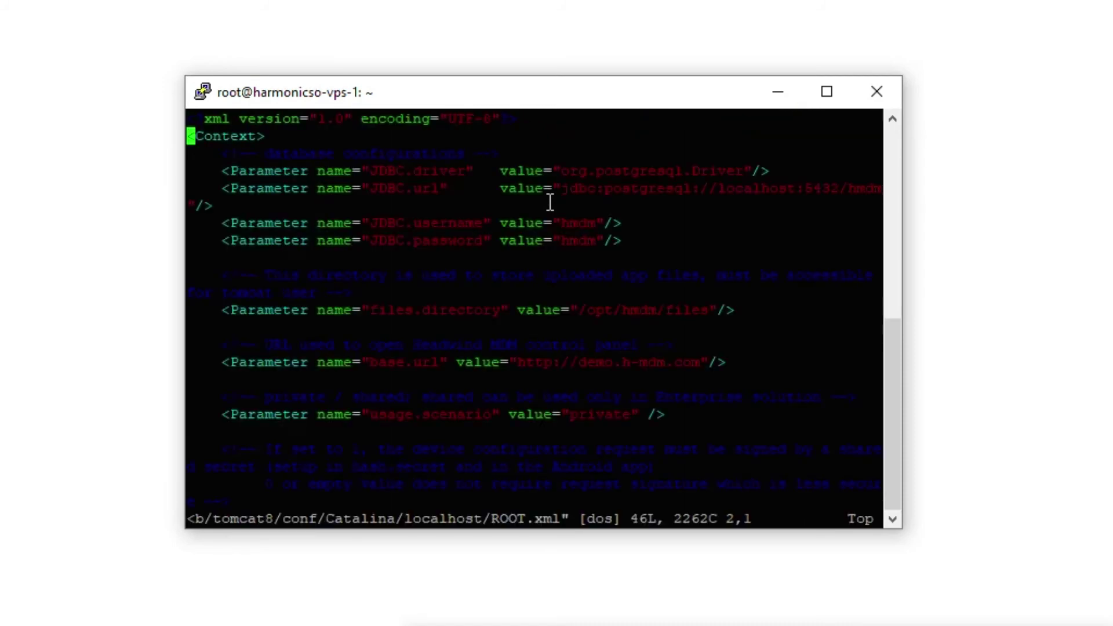
{"action": "key", "text": "Down"}
{"action": "key", "text": "Down"}
{"action": "key", "text": "Down"}
{"action": "key", "text": "Down"}
{"action": "key", "text": "Down"}
{"action": "key", "text": "Down"}
{"action": "key", "text": "Down"}
{"action": "key", "text": "Down"}
{"action": "key", "text": "Down"}
{"action": "key", "text": "Down"}
{"action": "key", "text": "Down"}
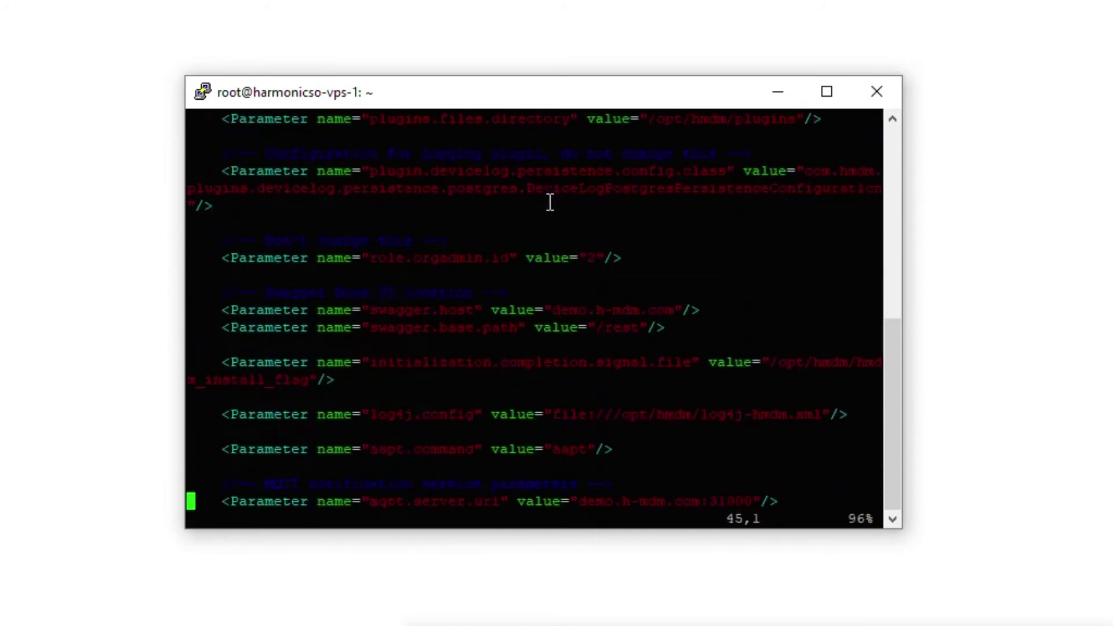
{"action": "key", "text": "Up"}
{"action": "key", "text": "Up"}
{"action": "key", "text": "Up"}
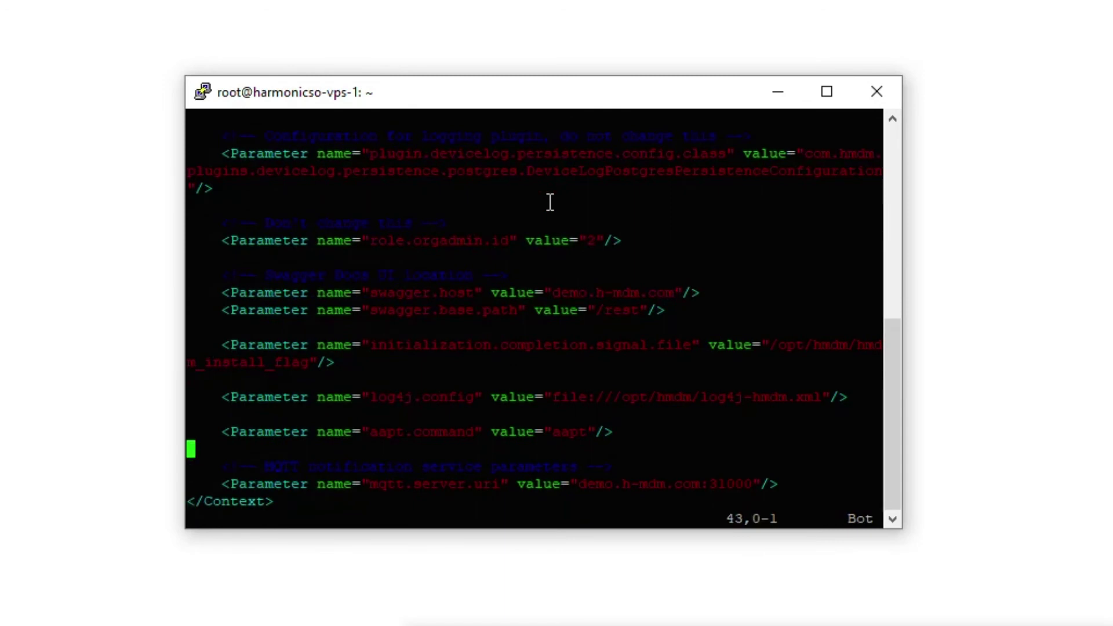
{"action": "key", "text": "i"}
{"action": "key", "text": "Return"}
{"action": "key", "text": "Return"}
{"action": "key", "text": "Up"}
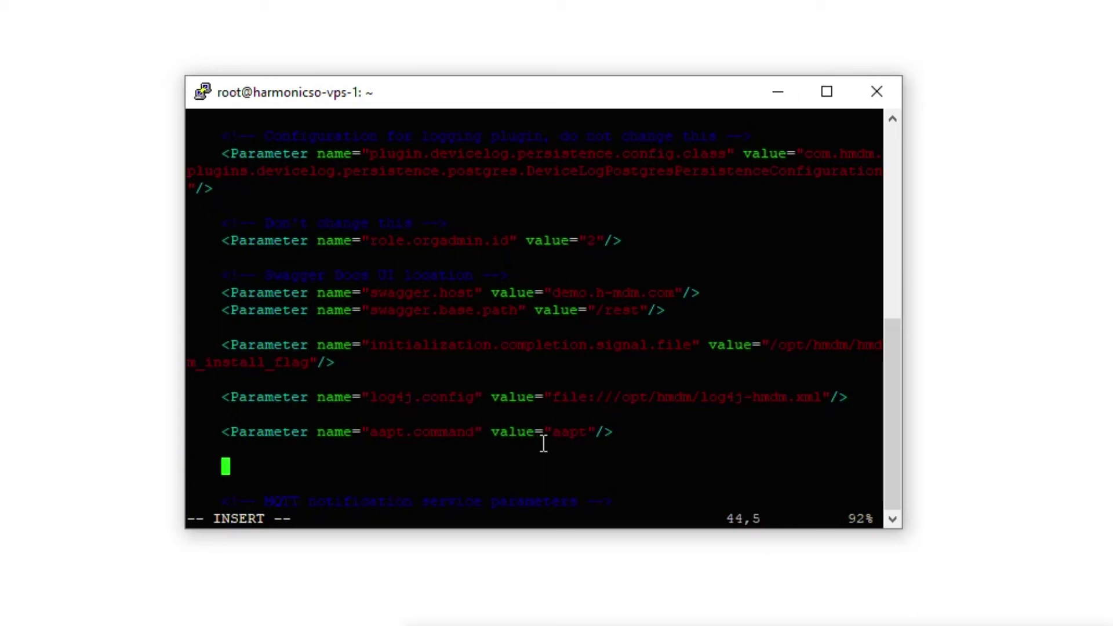
{"action": "right_click", "coordinate": [528, 456]}
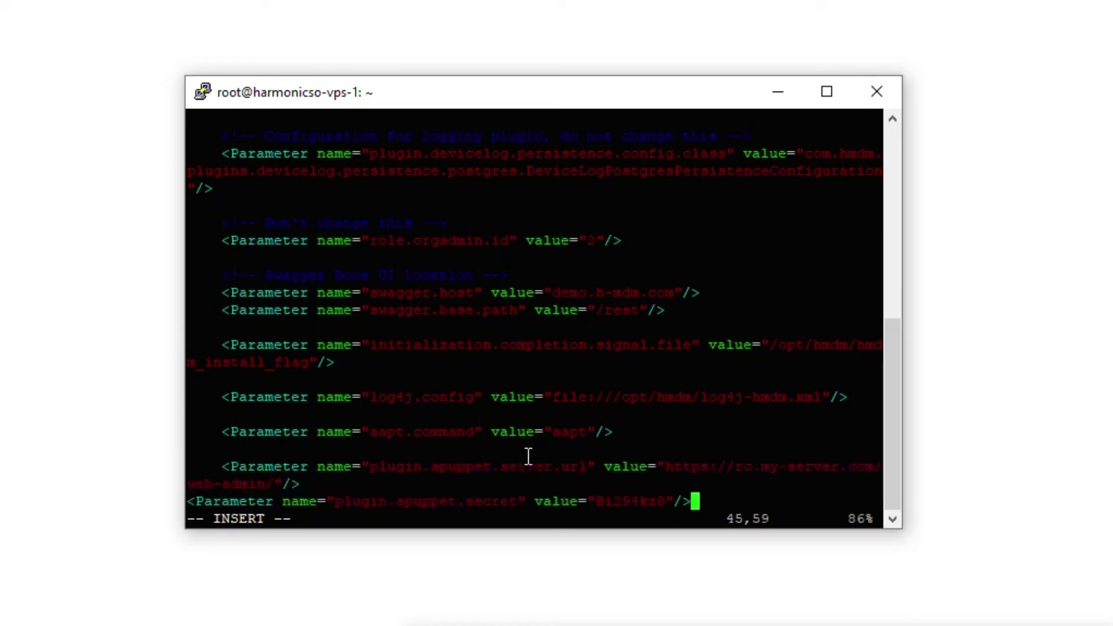
{"action": "key", "text": "Up"}
Save ROOT.xml and exit vim with :x.
{"action": "key", "text": "Down"}
{"action": "key", "text": "Escape"}
{"action": "type", "text": ":x"}
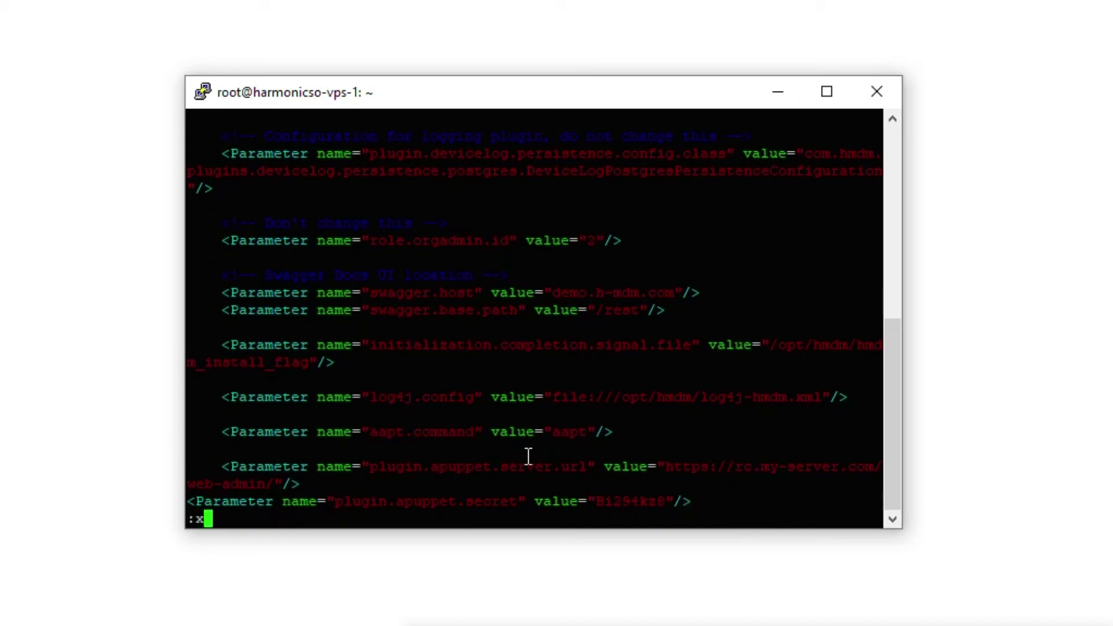
{"action": "key", "text": "Return"}
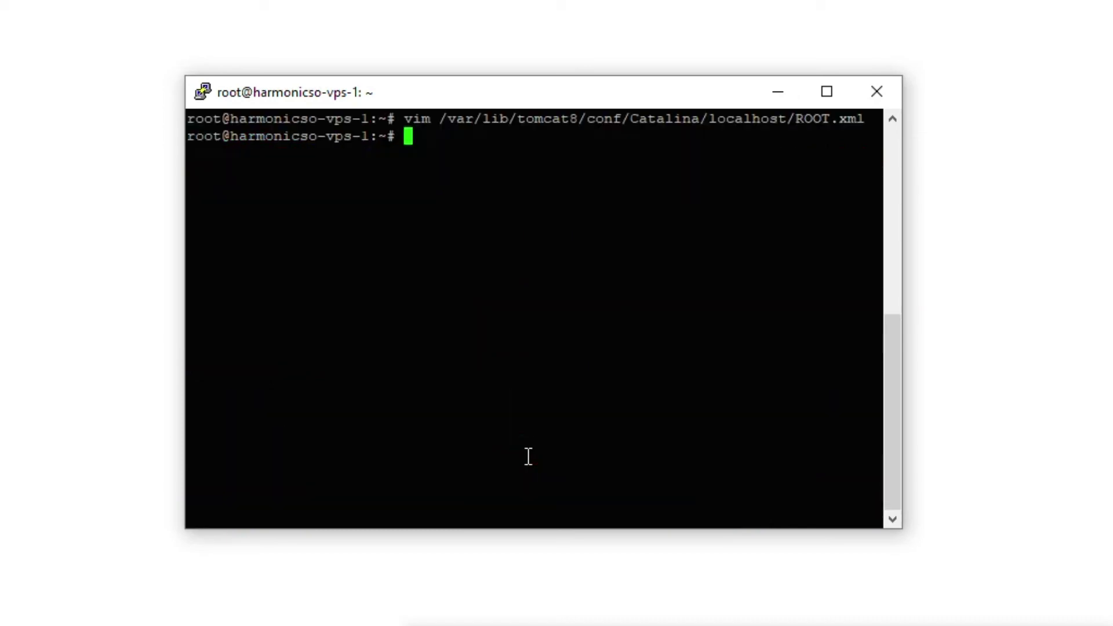